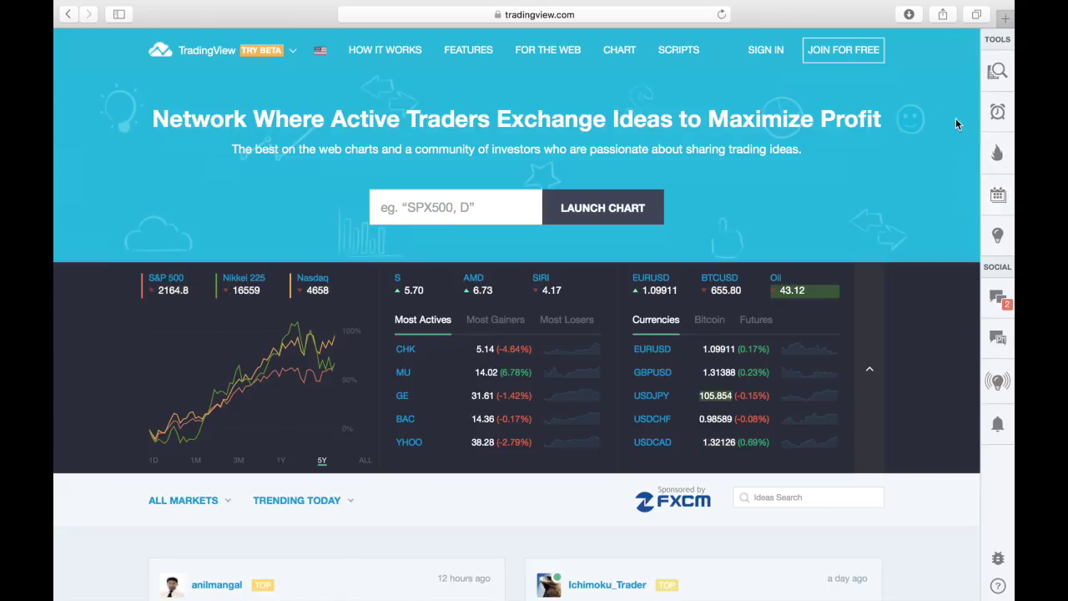
Sign in to the site using the Facebook account option
left_click(773, 62)
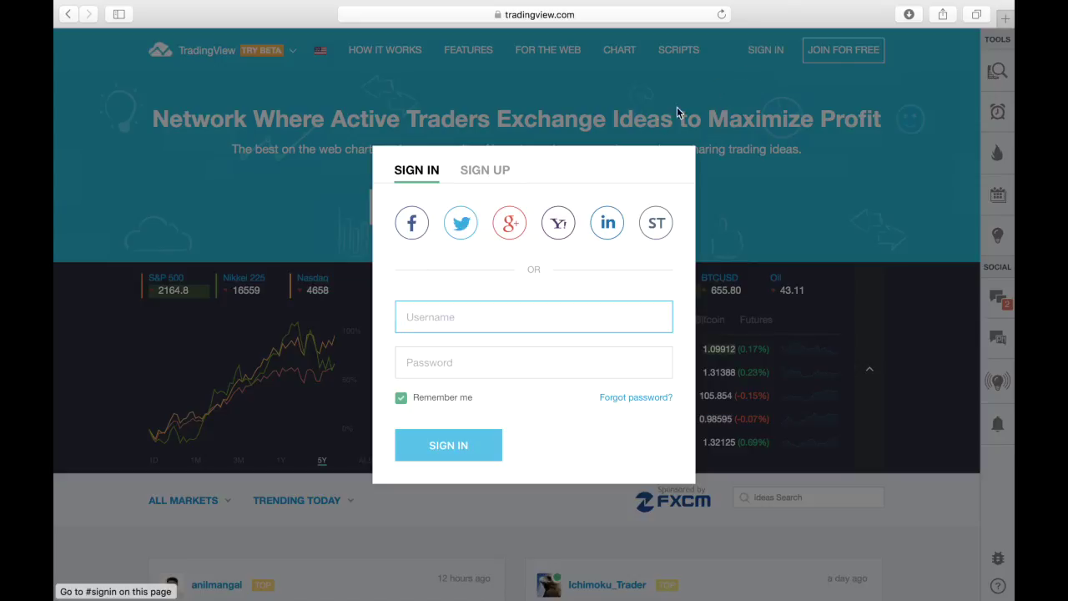
left_click(408, 232)
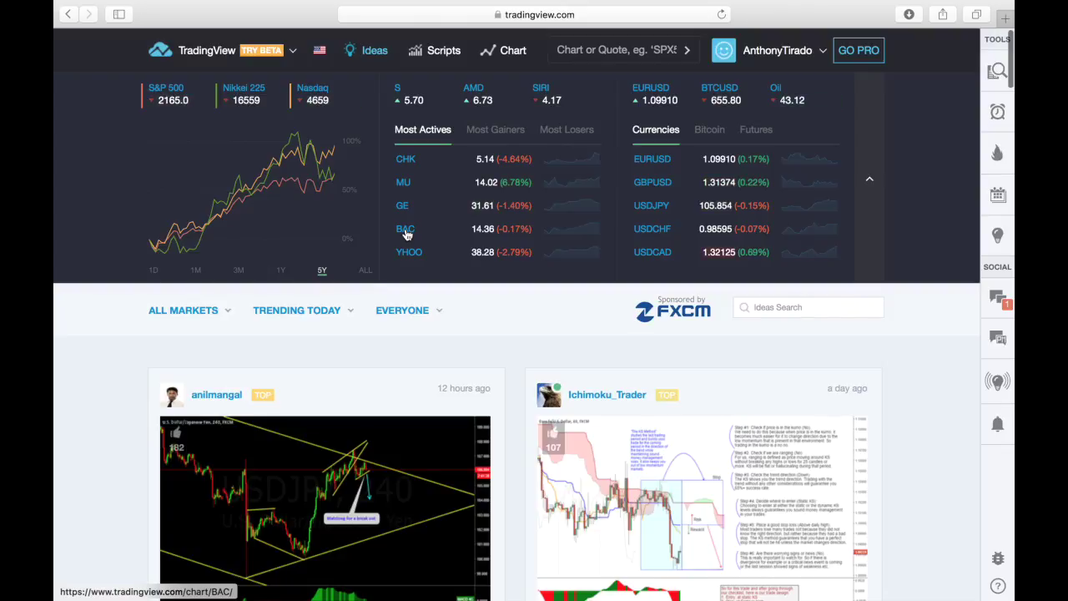
Browse the feed of published trading ideas on the home page and return to its beginning
scroll(407, 234, "down", 1)
scroll(406, 234, "down", 5)
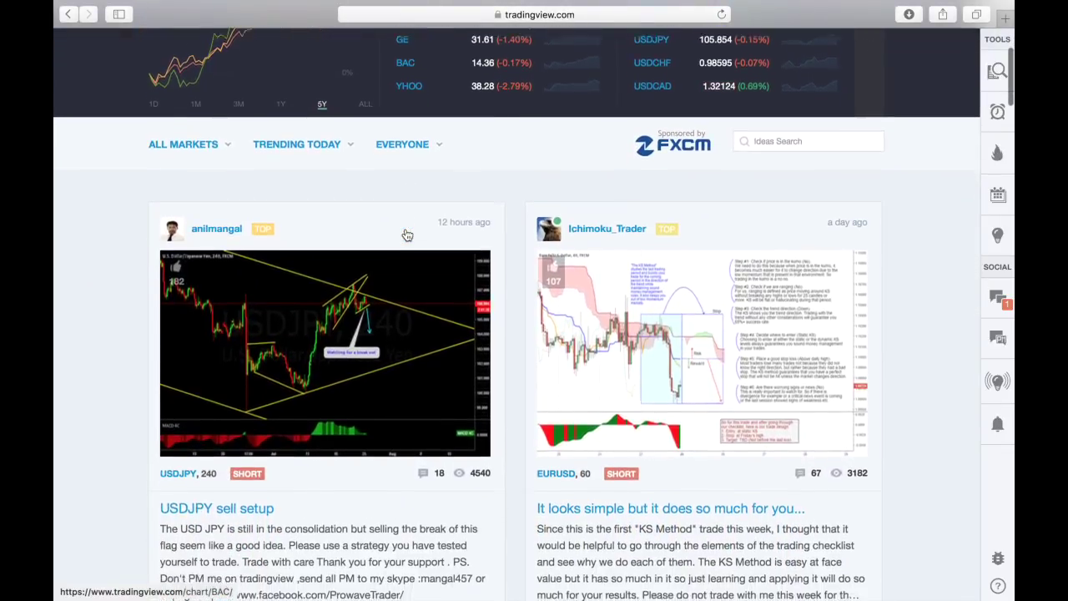
scroll(406, 235, "down", 2)
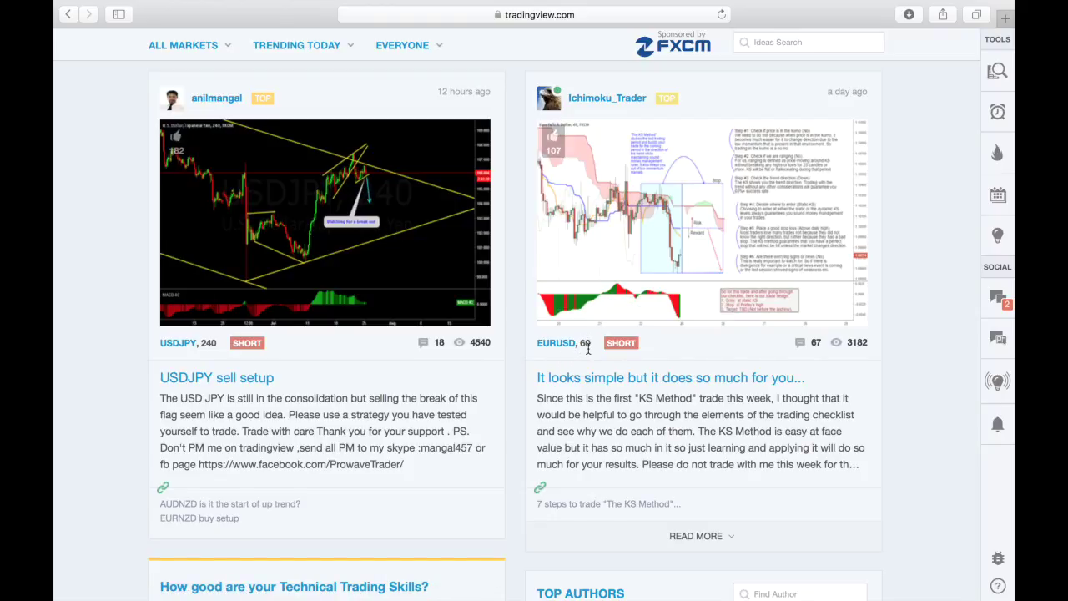
scroll(588, 350, "down", 5)
scroll(588, 350, "down", 5)
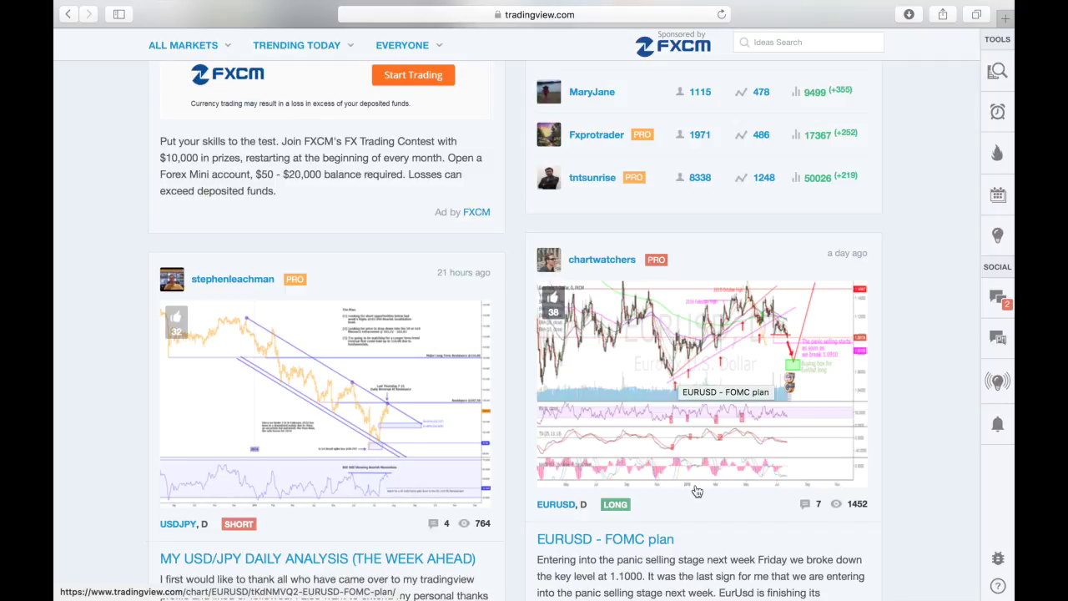
scroll(697, 491, "down", 10)
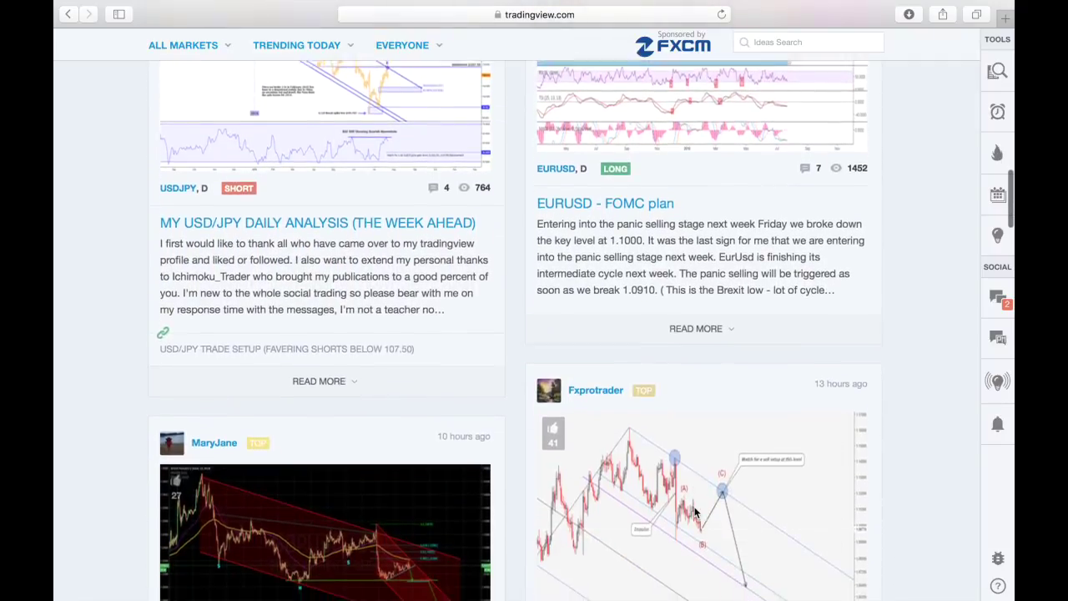
scroll(696, 511, "down", 5)
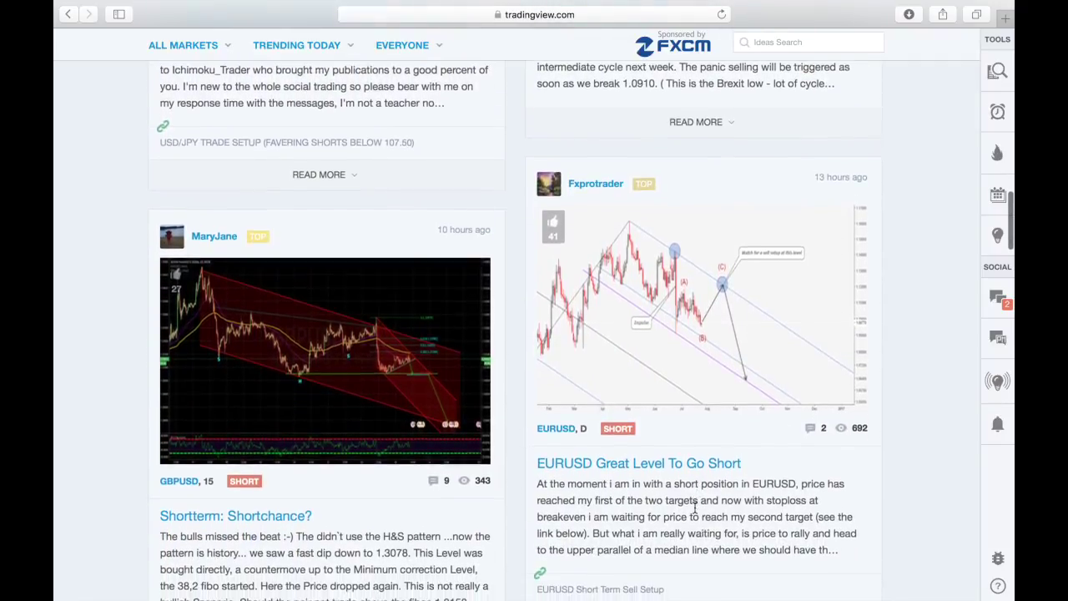
scroll(695, 507, "down", 10)
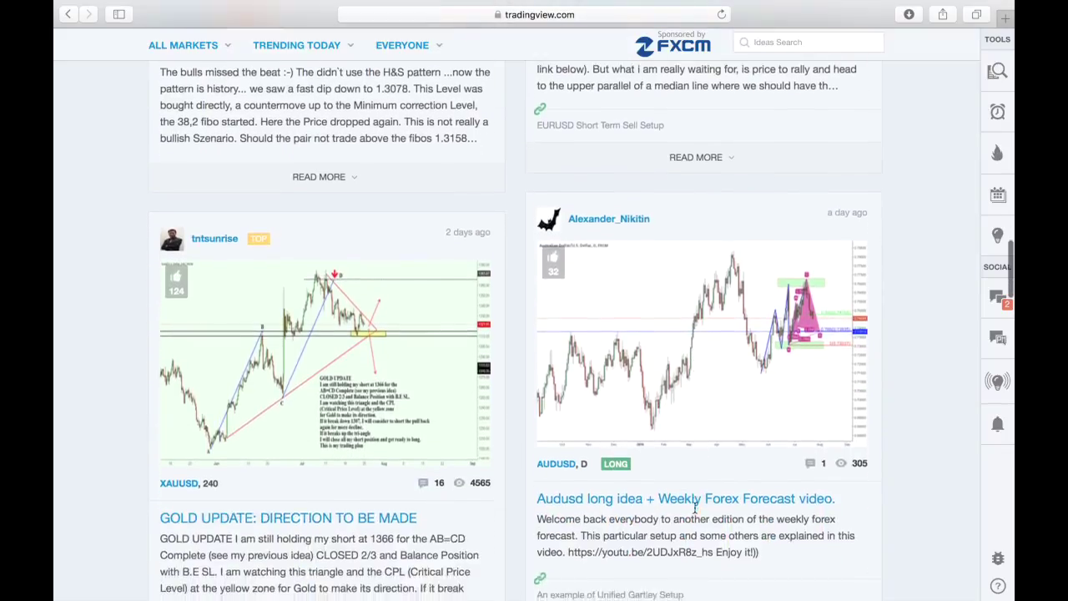
scroll(695, 506, "down", 10)
scroll(695, 507, "down", 4)
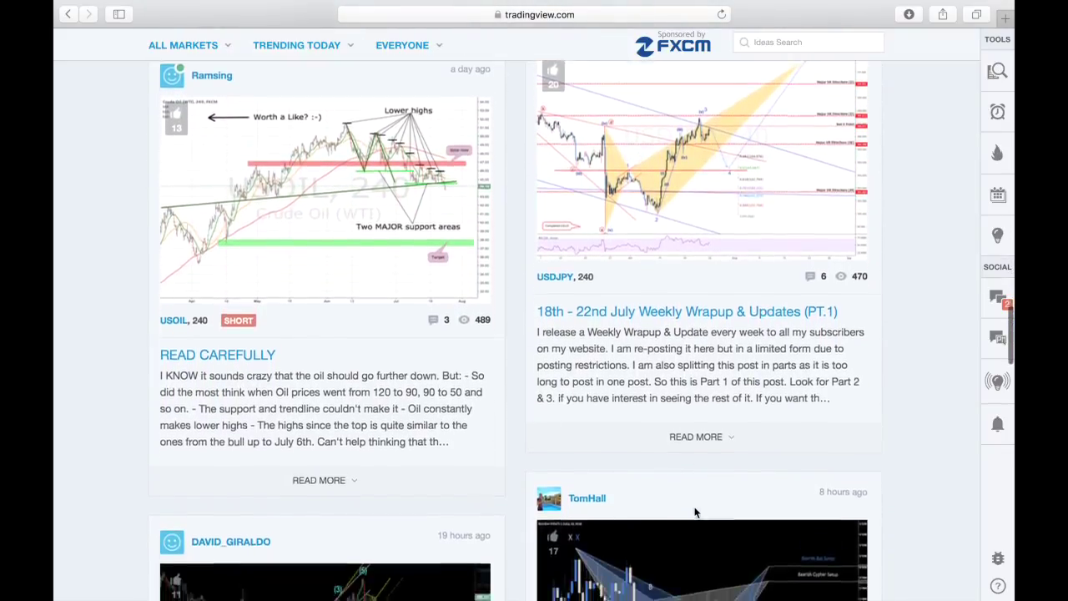
scroll(695, 511, "down", 6)
scroll(696, 511, "up", 14)
scroll(695, 512, "up", 20)
scroll(696, 512, "up", 10)
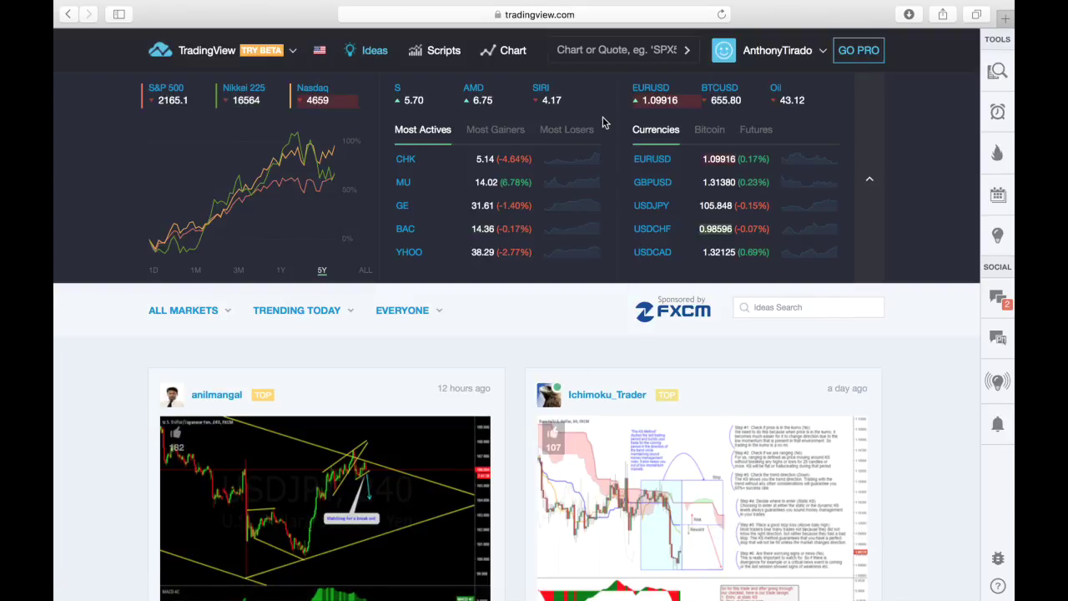
Search for the symbol NZDUSD and open the New Zealand Dollar/U.S. Dollar chart from FXCM
left_click(600, 51)
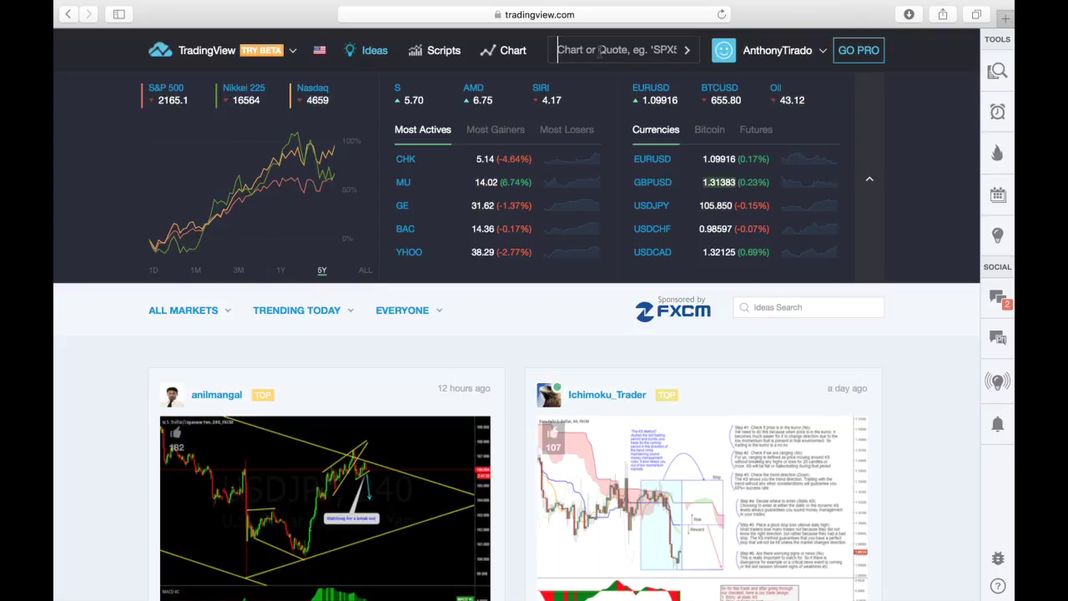
type("N")
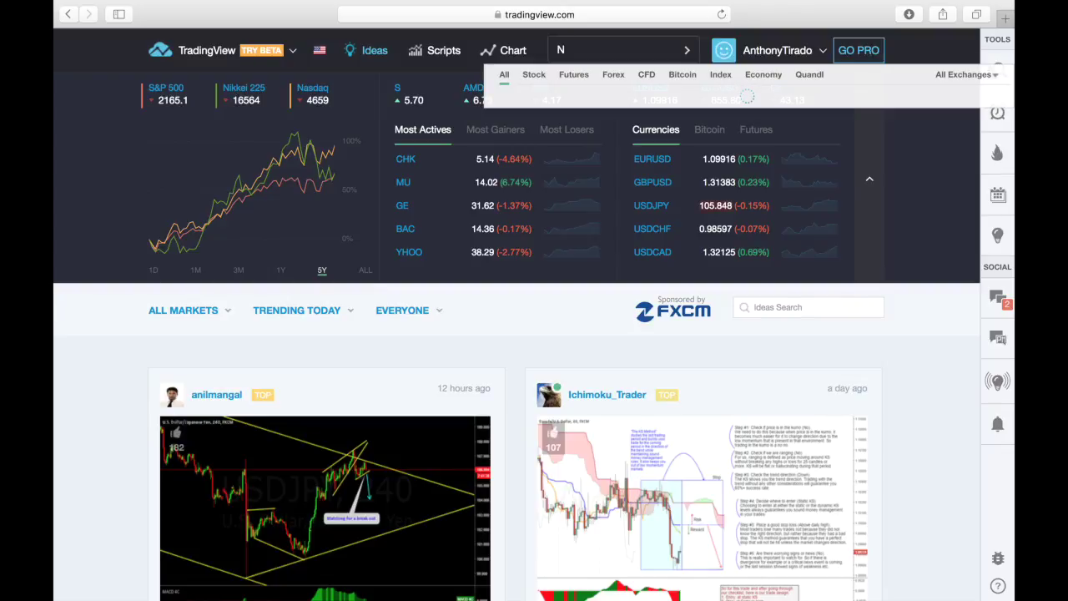
type("ZD")
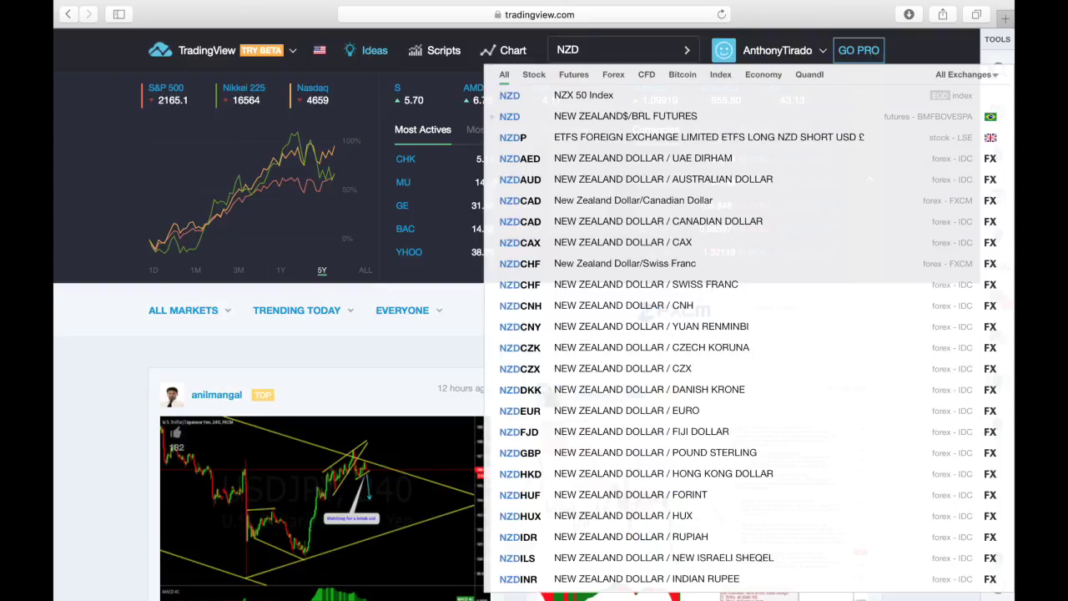
type("USD")
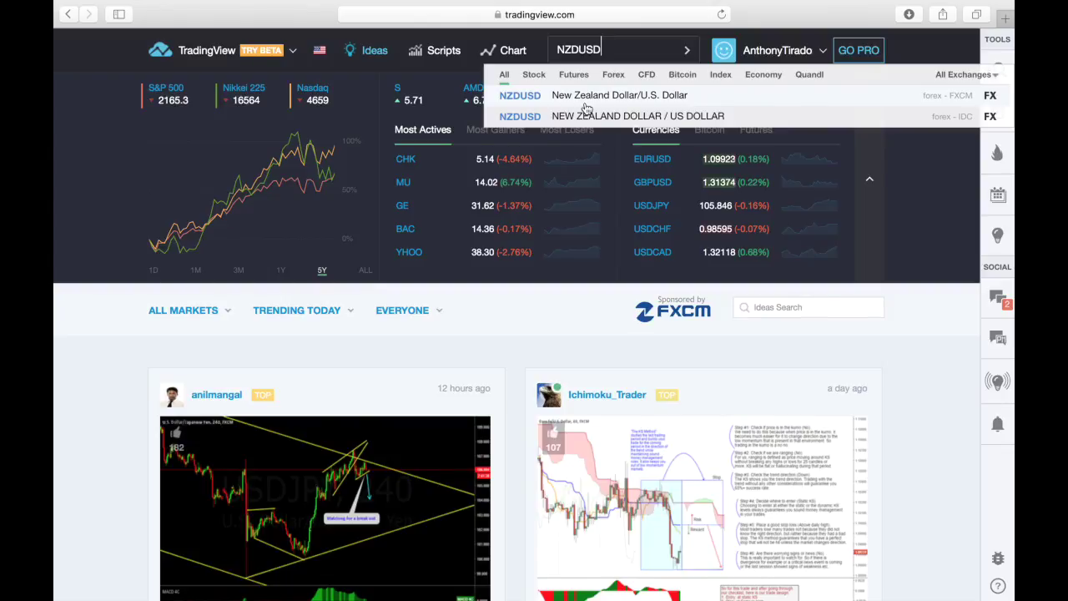
left_click(579, 101)
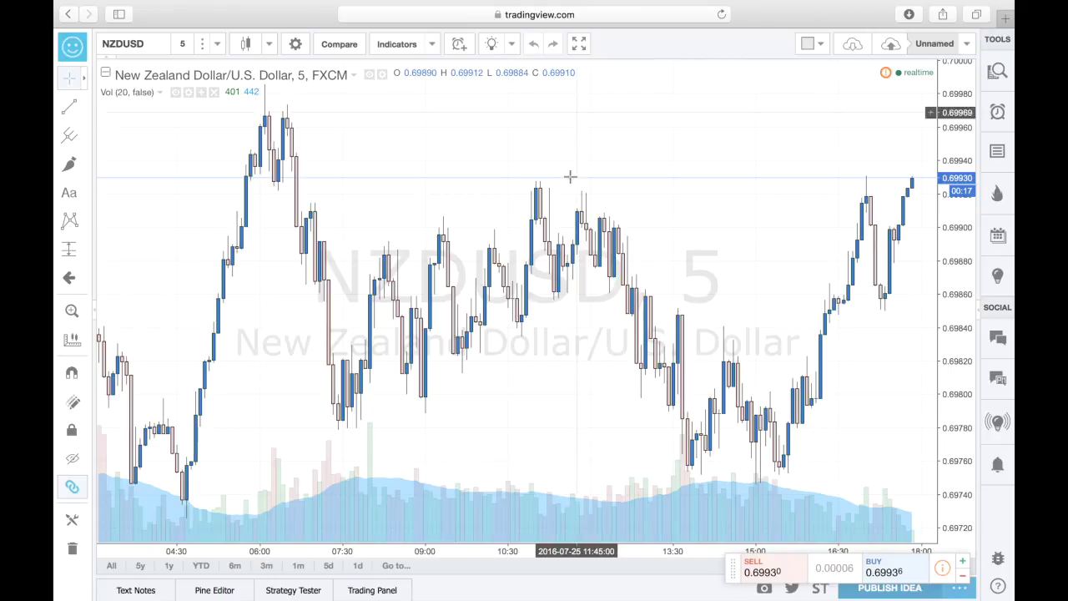
Remove the volume indicator from the NZDUSD chart
left_click(517, 499)
key("Delete")
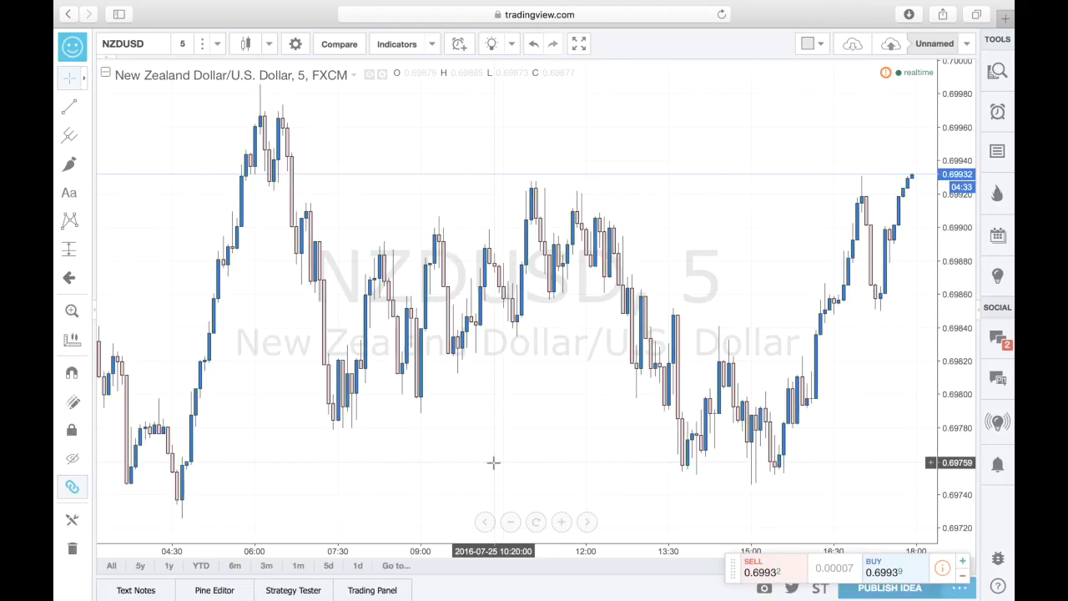
Try to switch the chart symbol to EURUSD
left_click(158, 48)
key("BackSpace")
type("EUR")
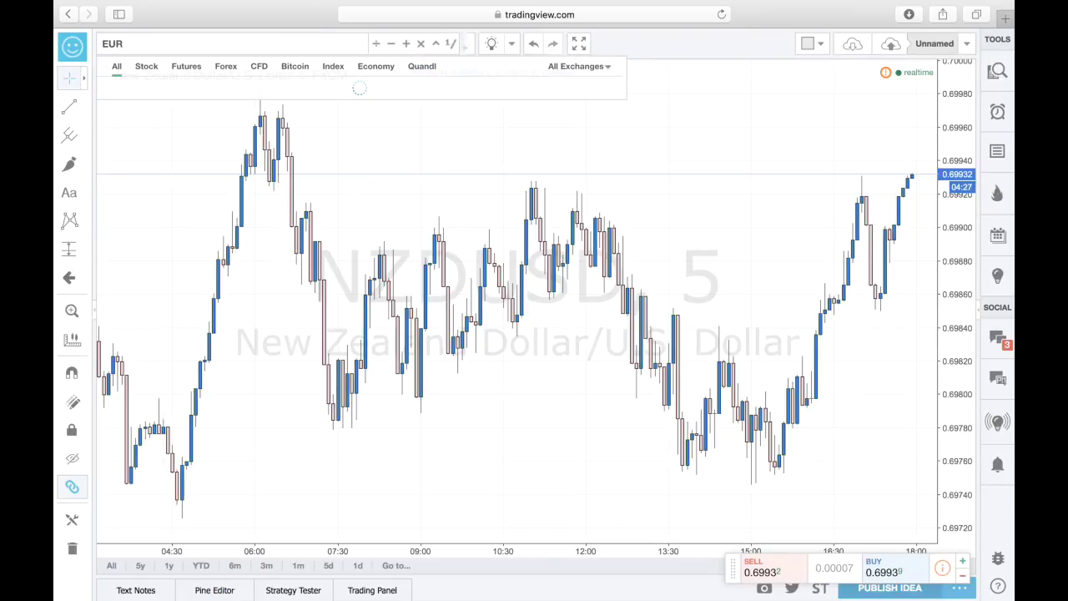
type("USD")
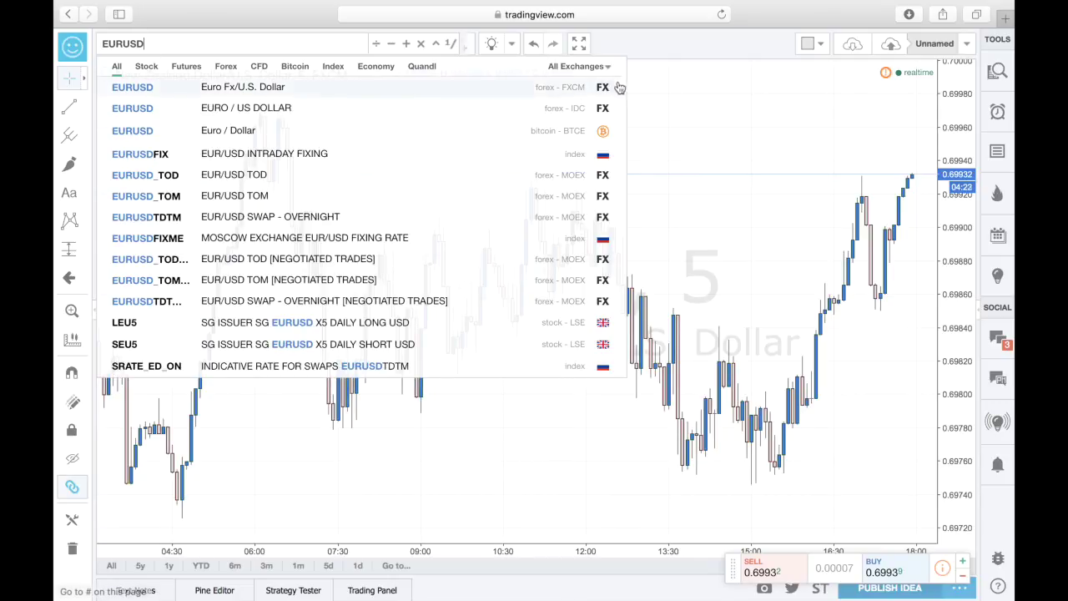
key("Return")
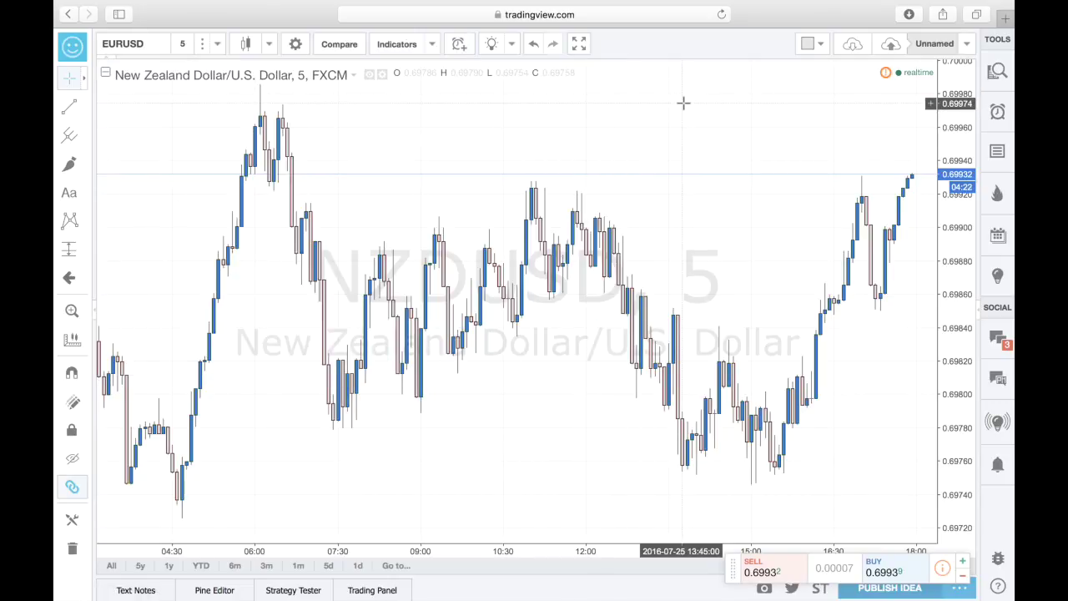
Try the chart at the 30-minute and 1-hour intervals
left_click(183, 43)
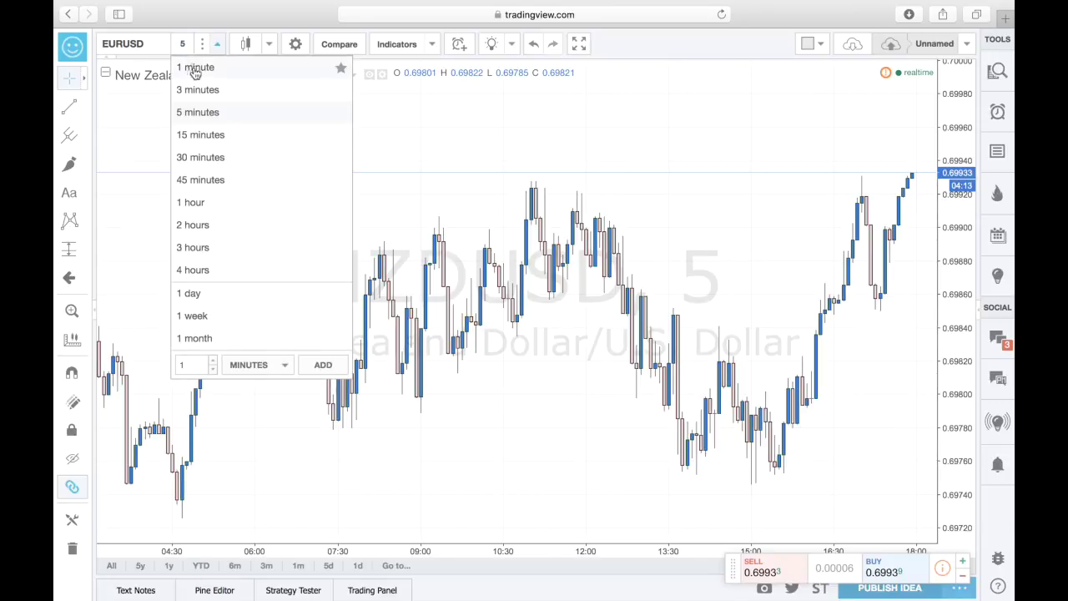
left_click(204, 158)
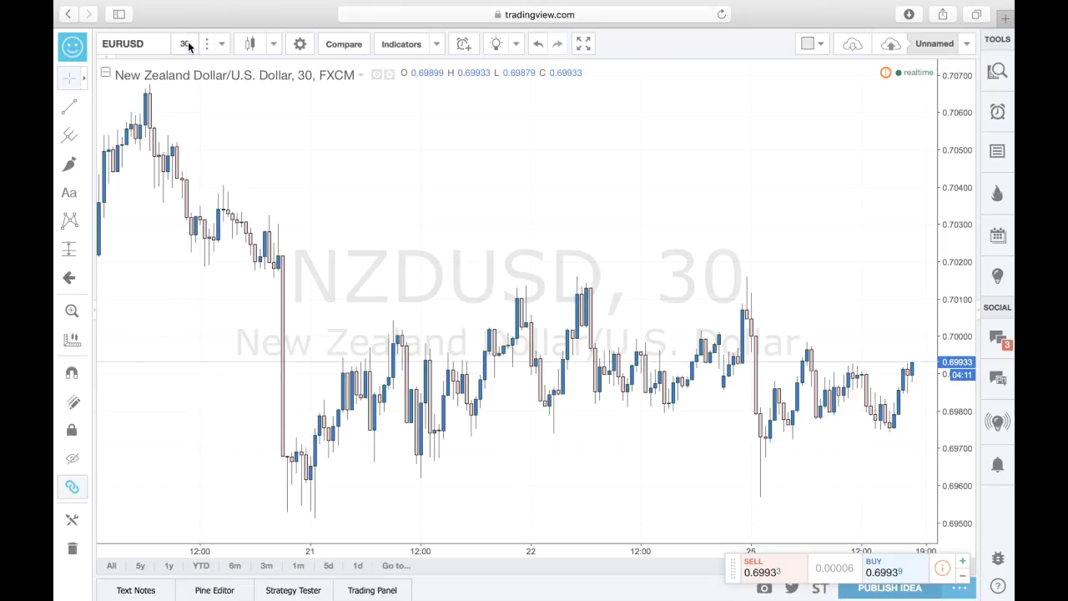
left_click(186, 44)
left_click(204, 209)
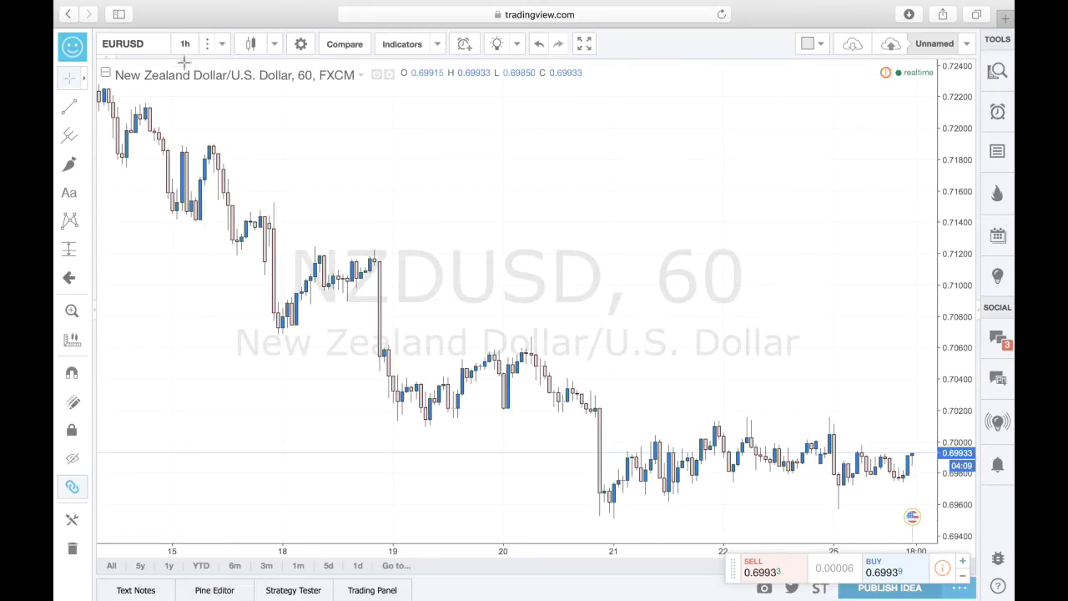
Set the chart interval to 4 hours
mouse_move(650, 575)
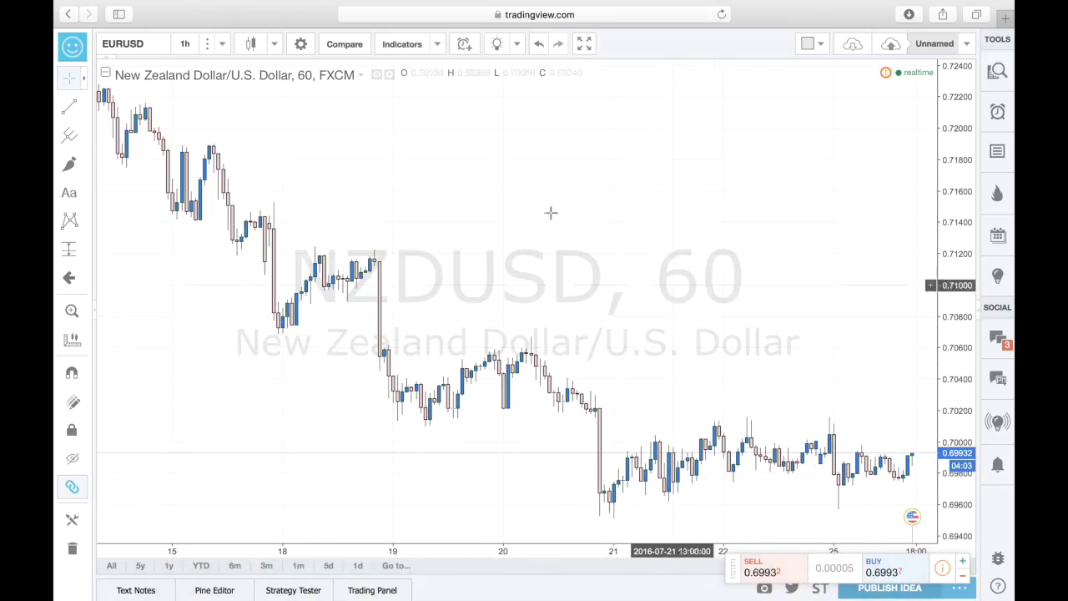
left_click(186, 45)
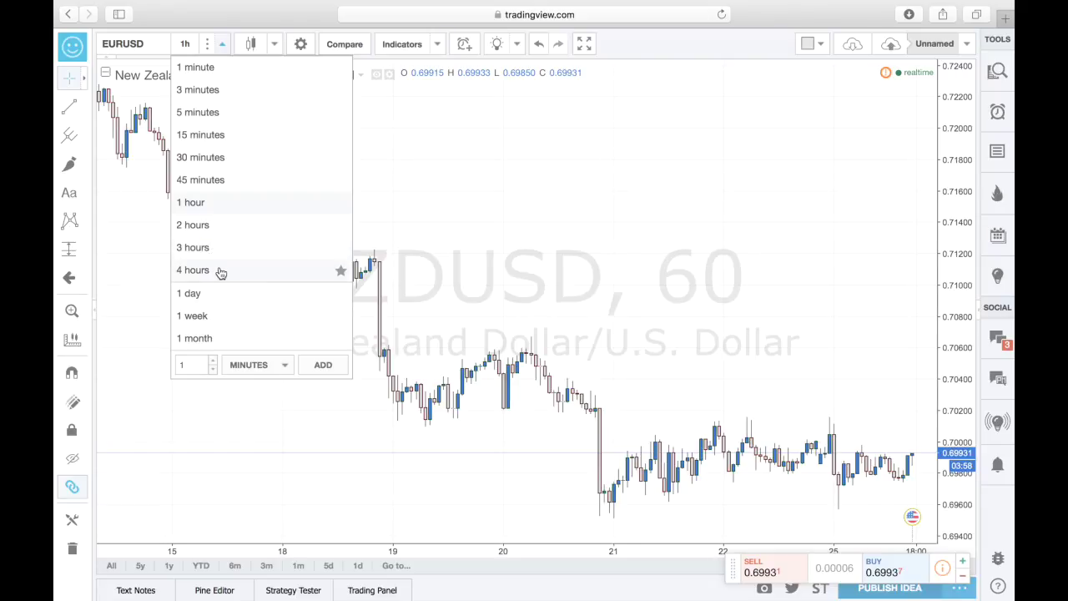
left_click(193, 270)
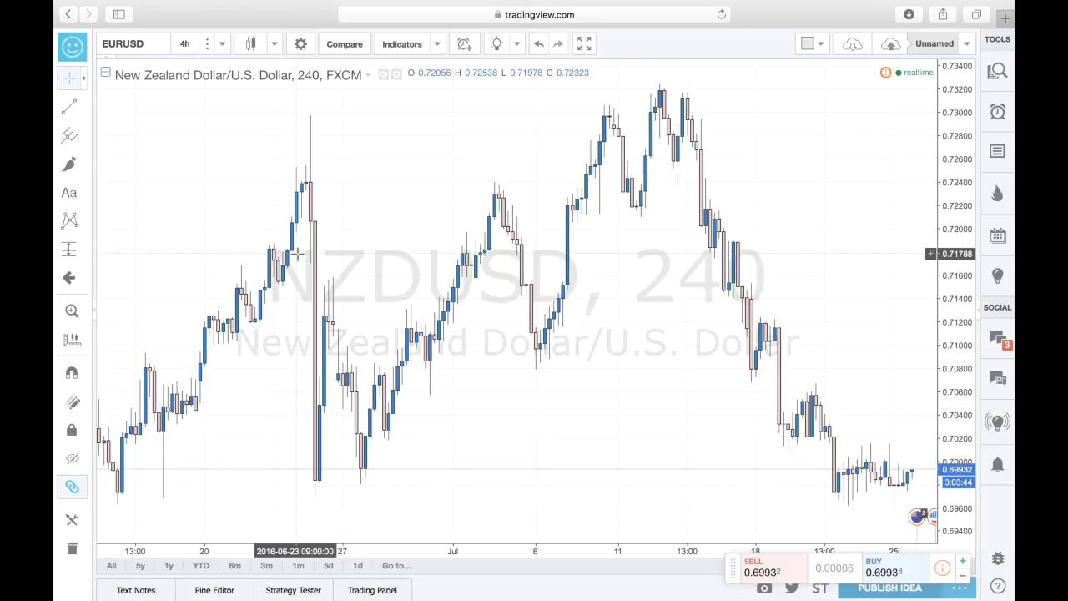
Preview the chart in the Bars and Line styles, and restore the Candles style
left_click(249, 44)
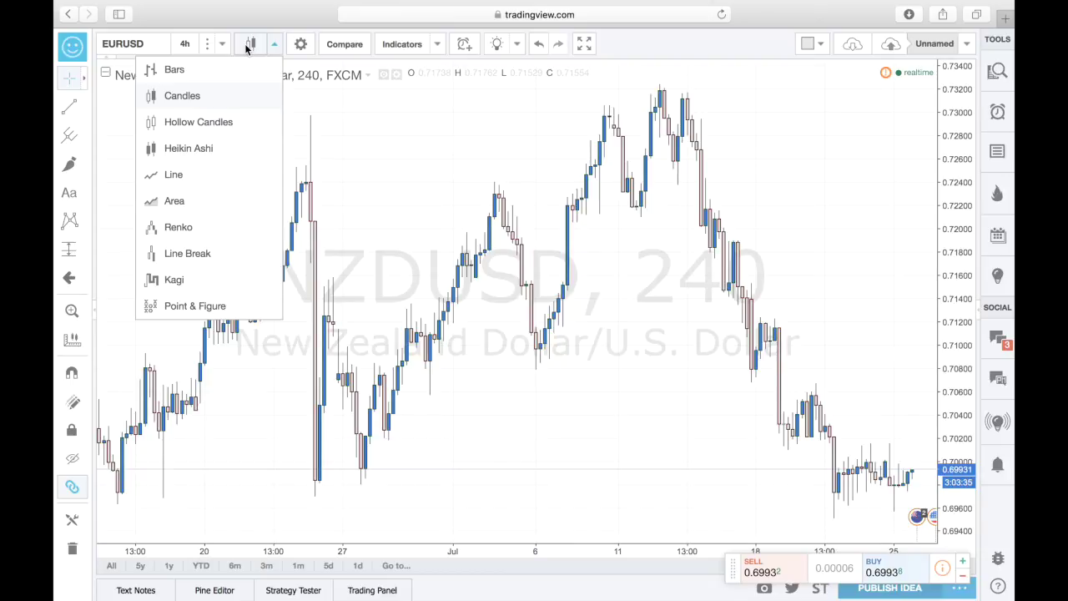
left_click(242, 69)
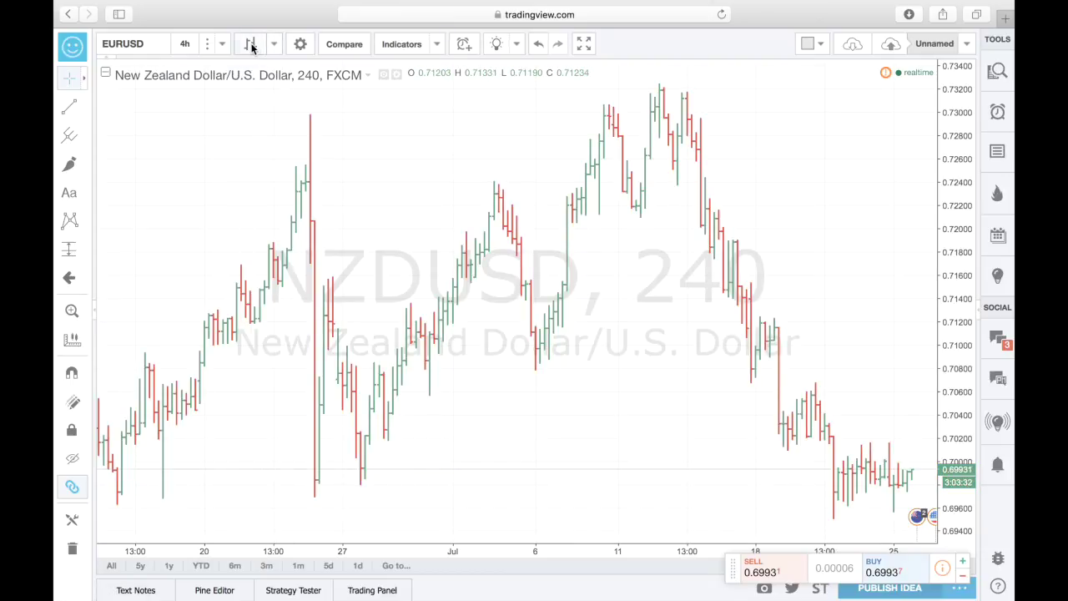
left_click(252, 46)
left_click(221, 177)
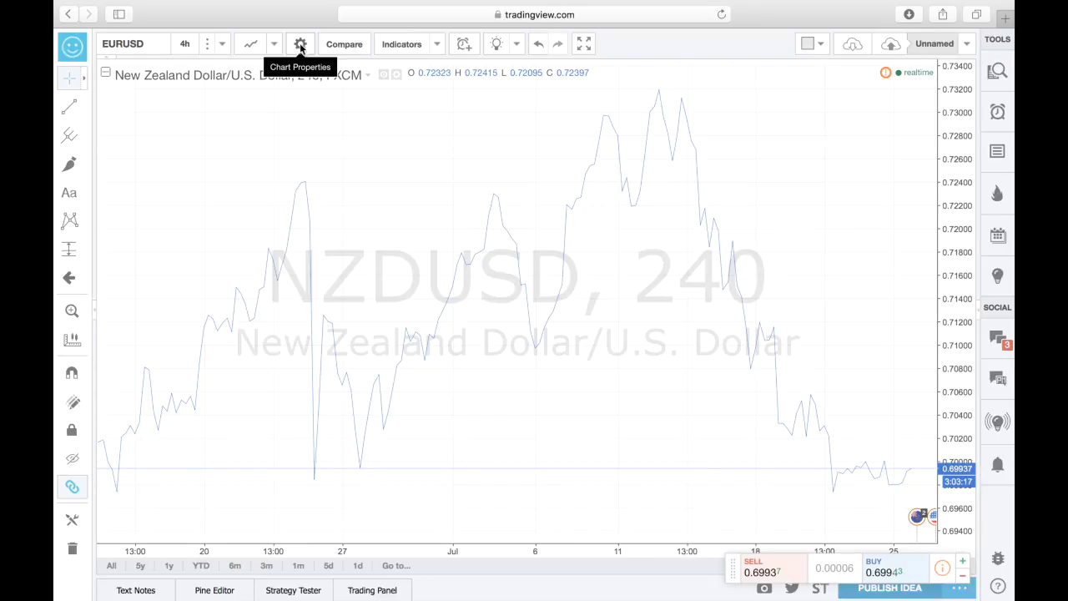
left_click(257, 45)
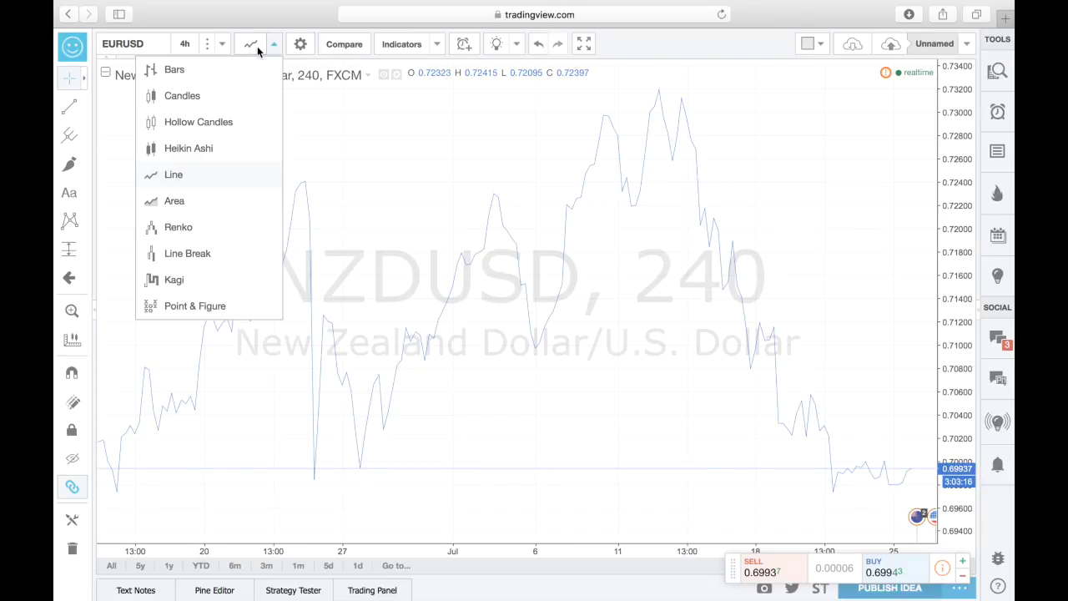
left_click(225, 95)
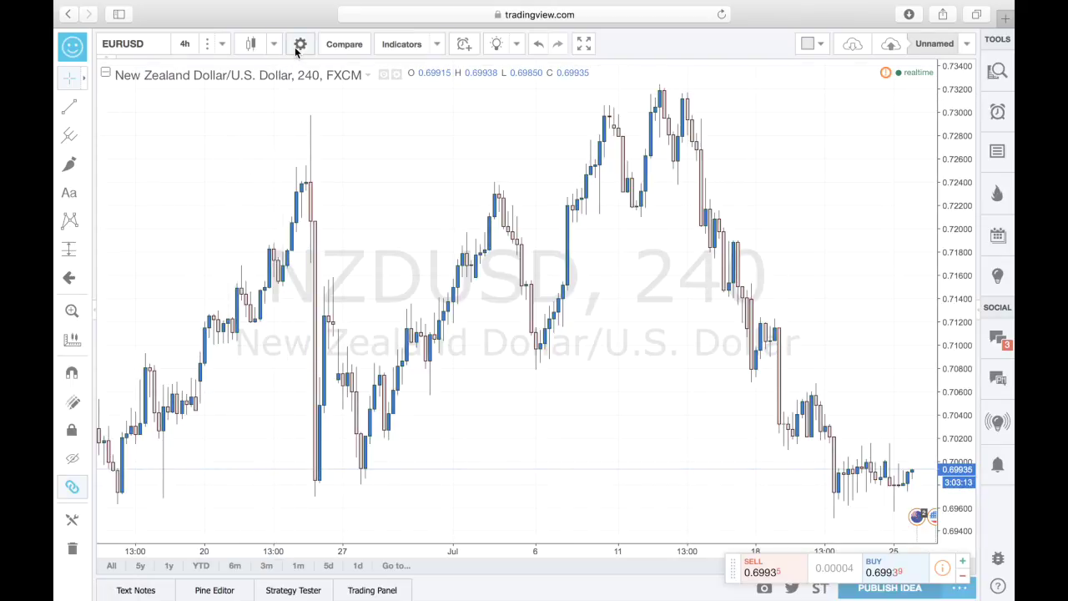
In the chart properties, try bright red for the rising candles' body color, and change it to medium blue
left_click(300, 43)
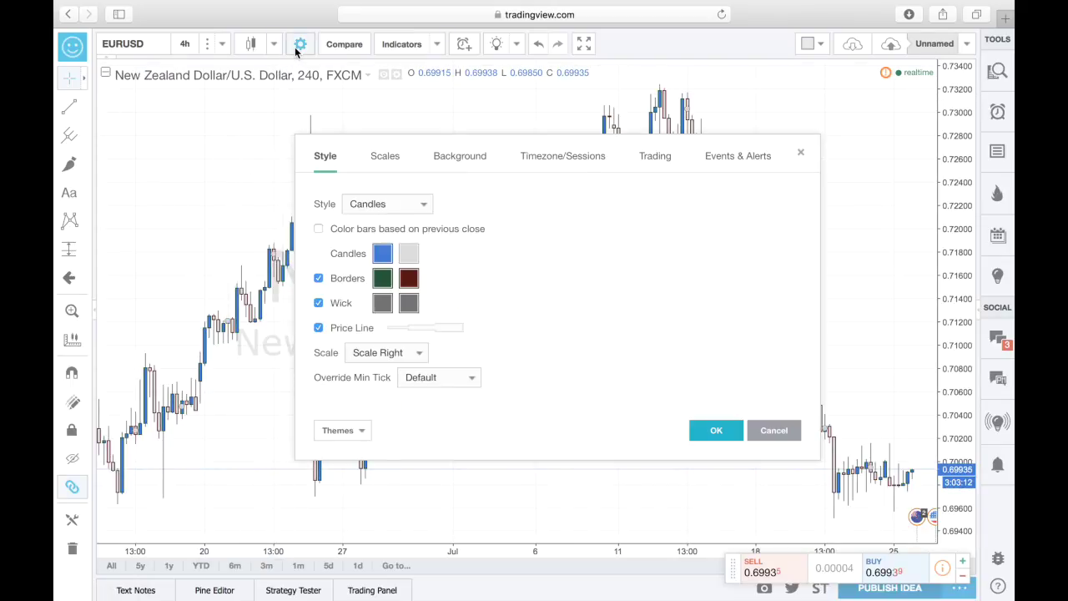
left_click(383, 254)
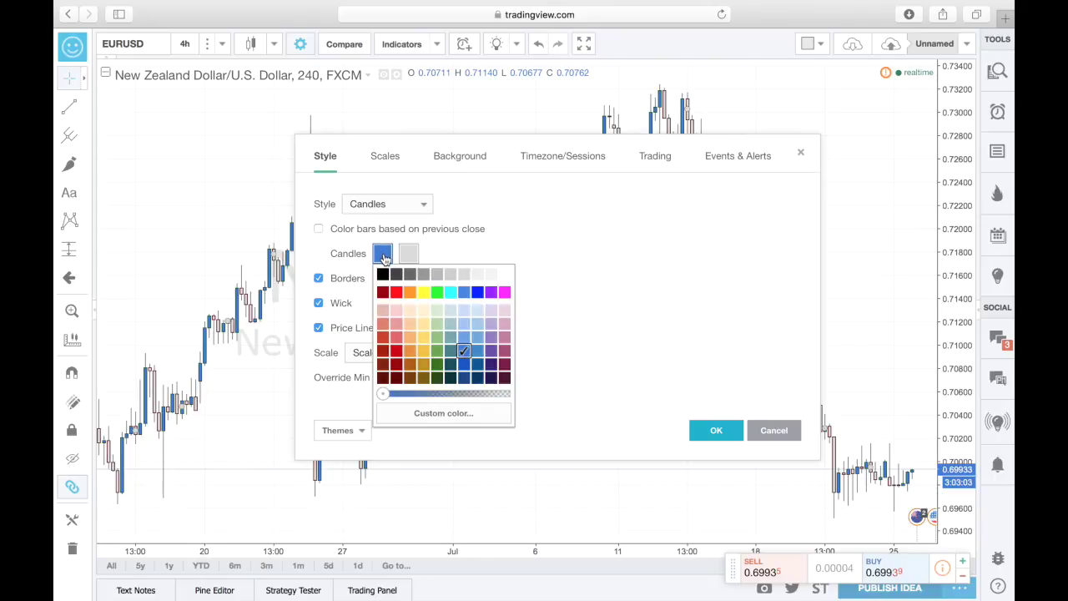
left_click(397, 292)
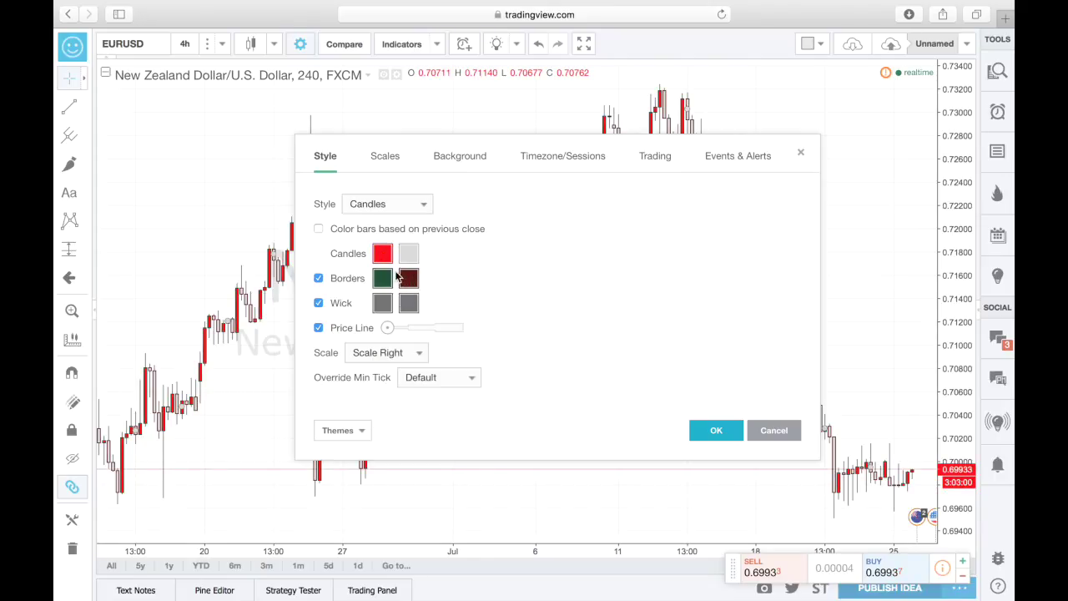
left_click(383, 255)
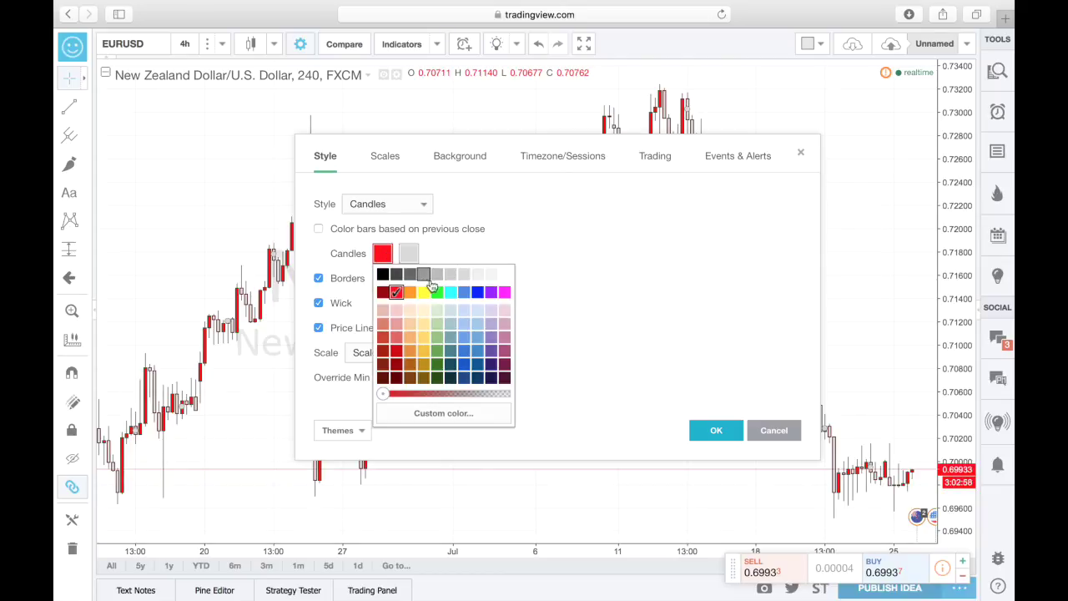
left_click(464, 293)
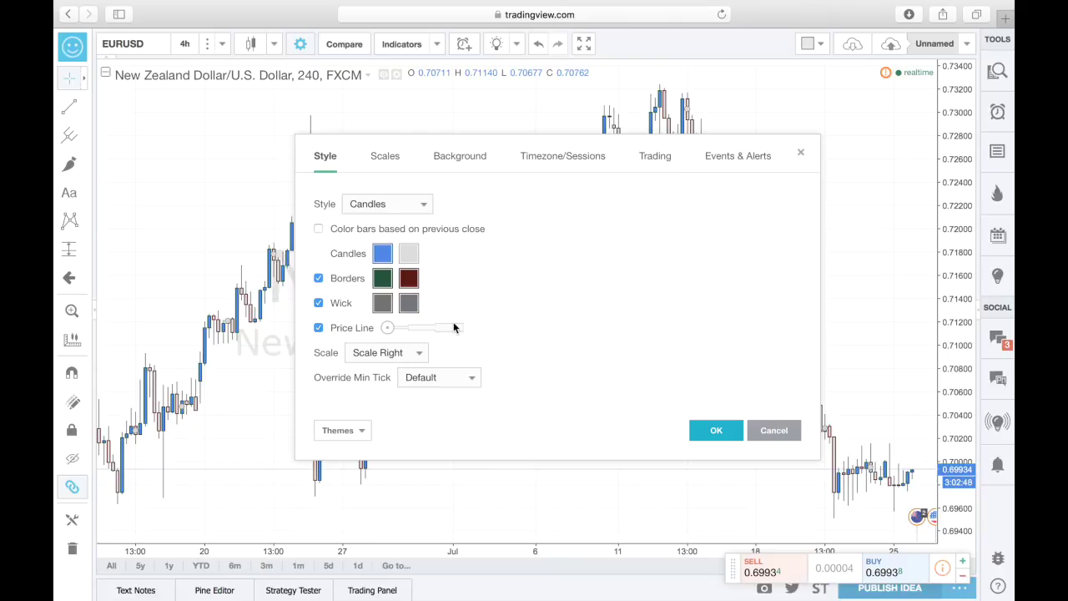
In the chart properties, try a black chart background and restore the white one
left_click(454, 165)
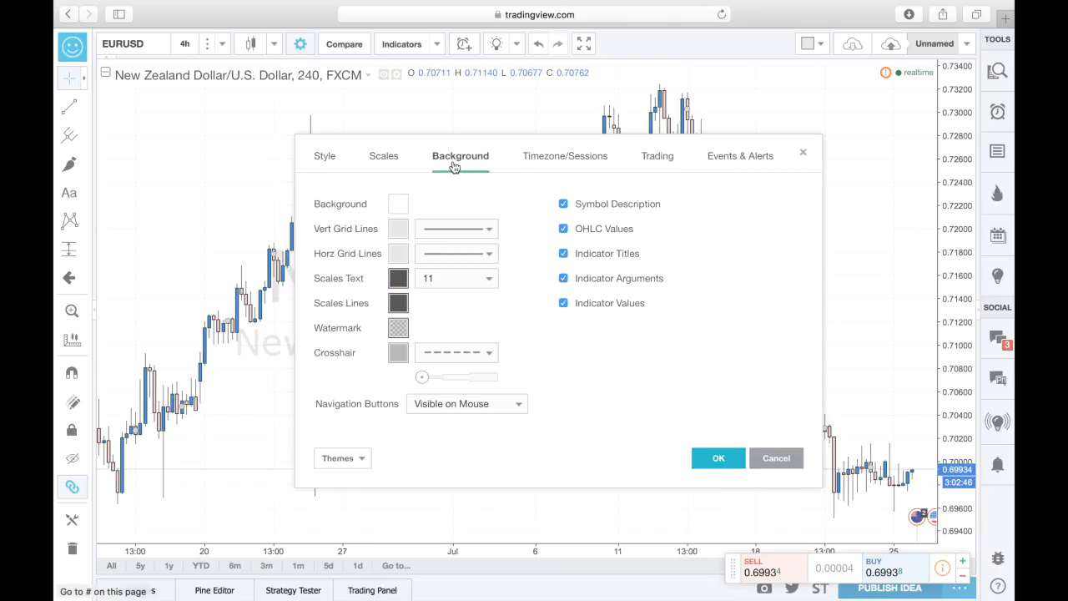
left_click(400, 206)
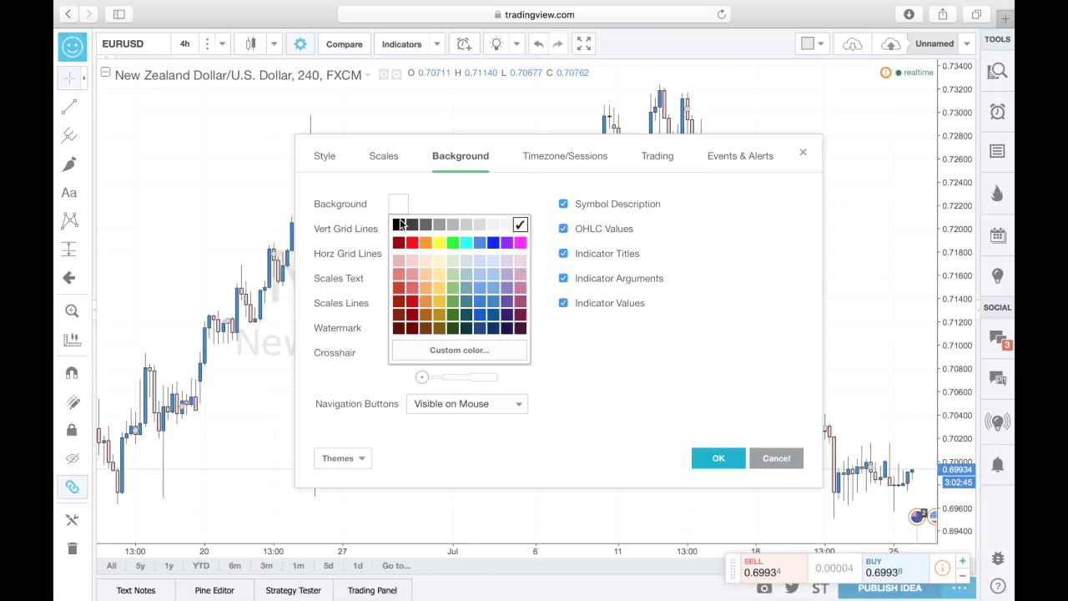
left_click(399, 224)
left_click(400, 205)
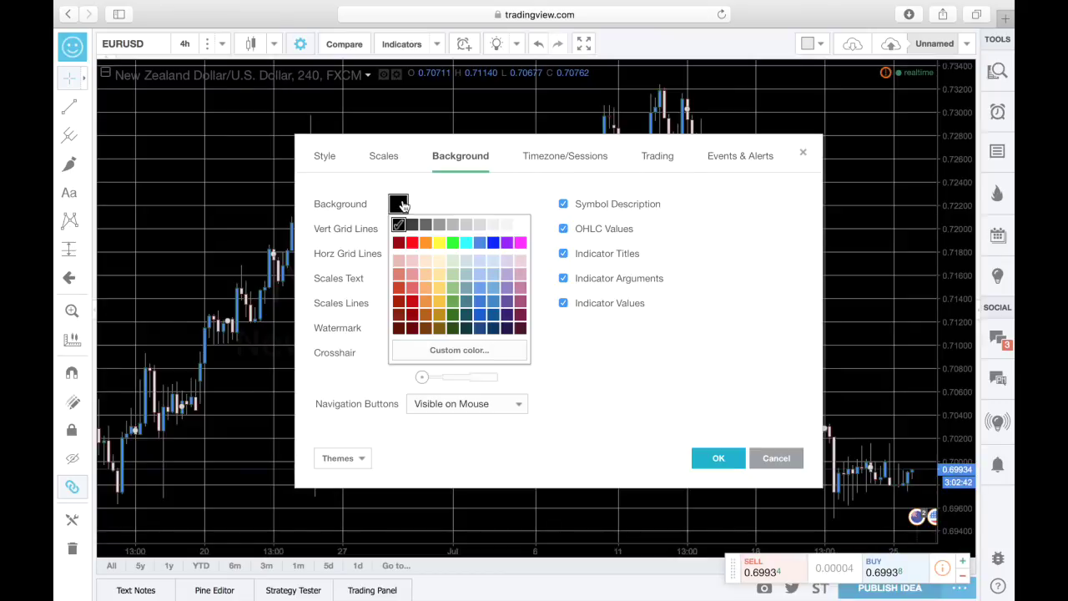
left_click(520, 225)
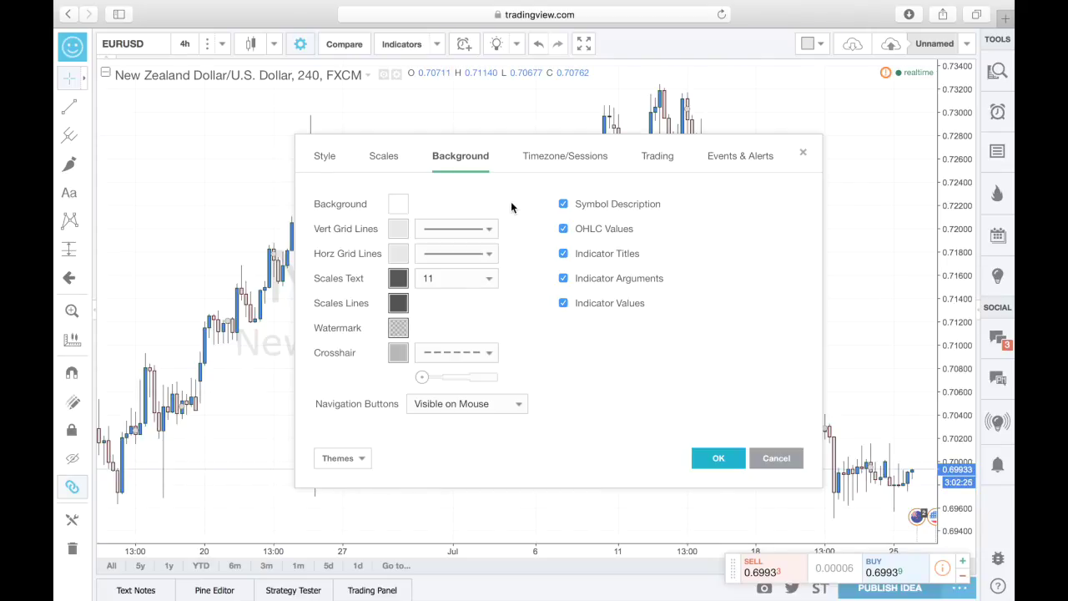
Review the chart's timezone and session, trading, and events and alerts settings
left_click(564, 160)
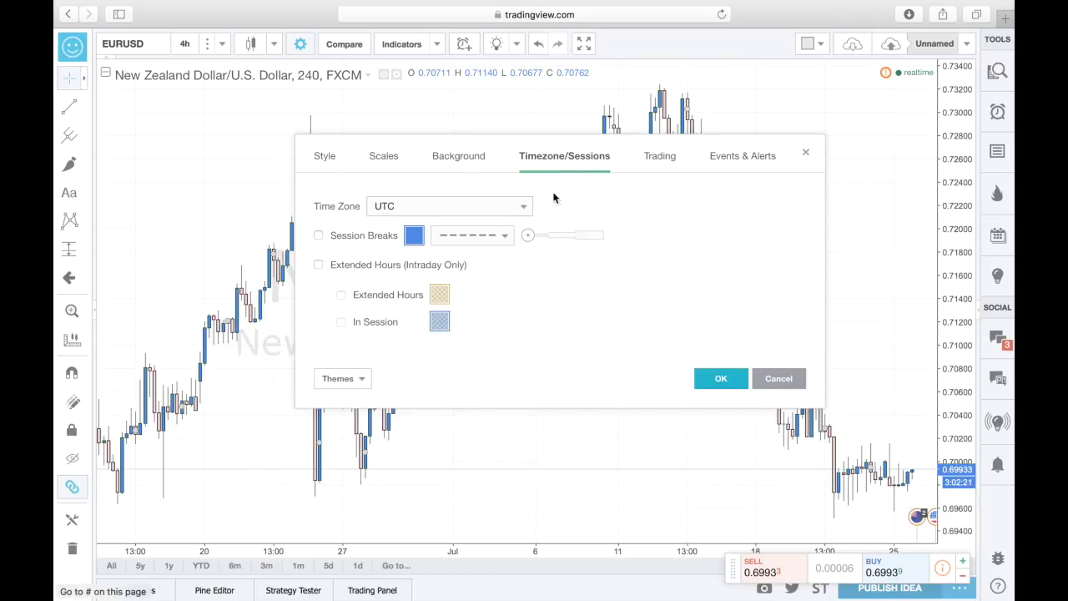
left_click(666, 164)
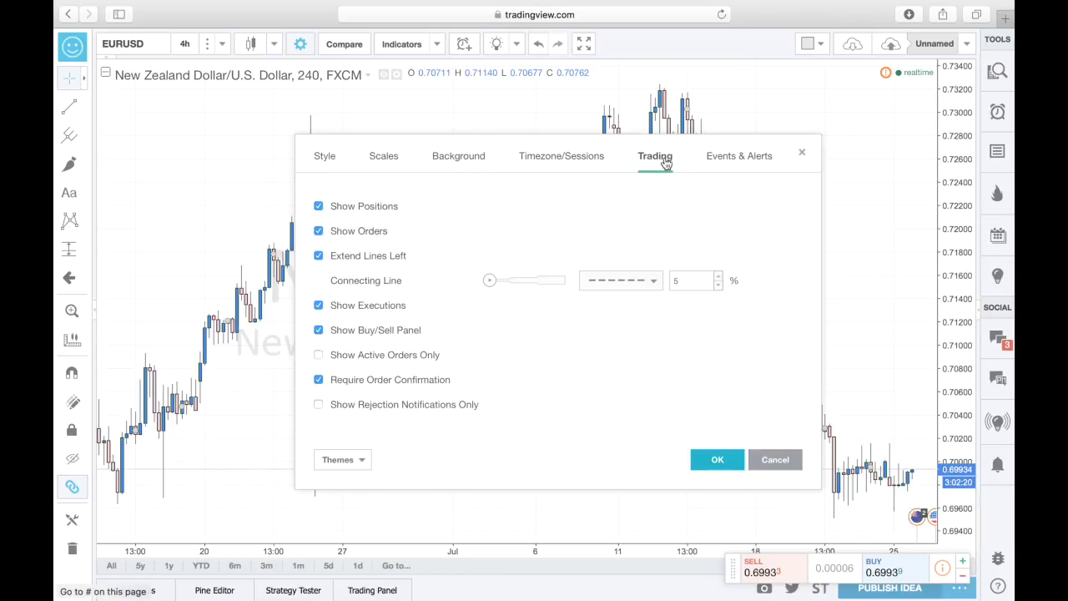
left_click(750, 165)
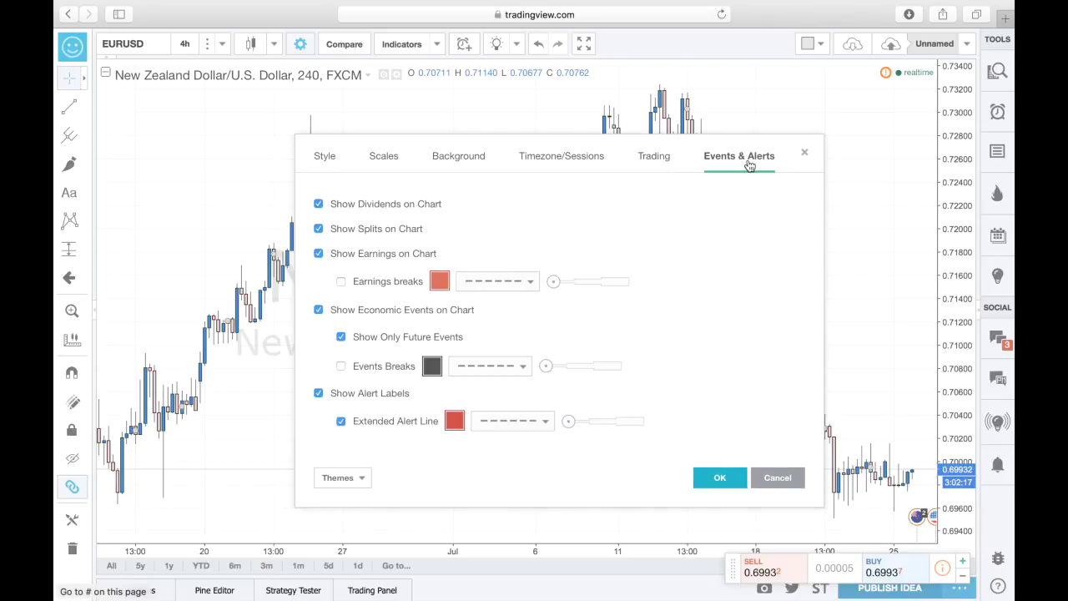
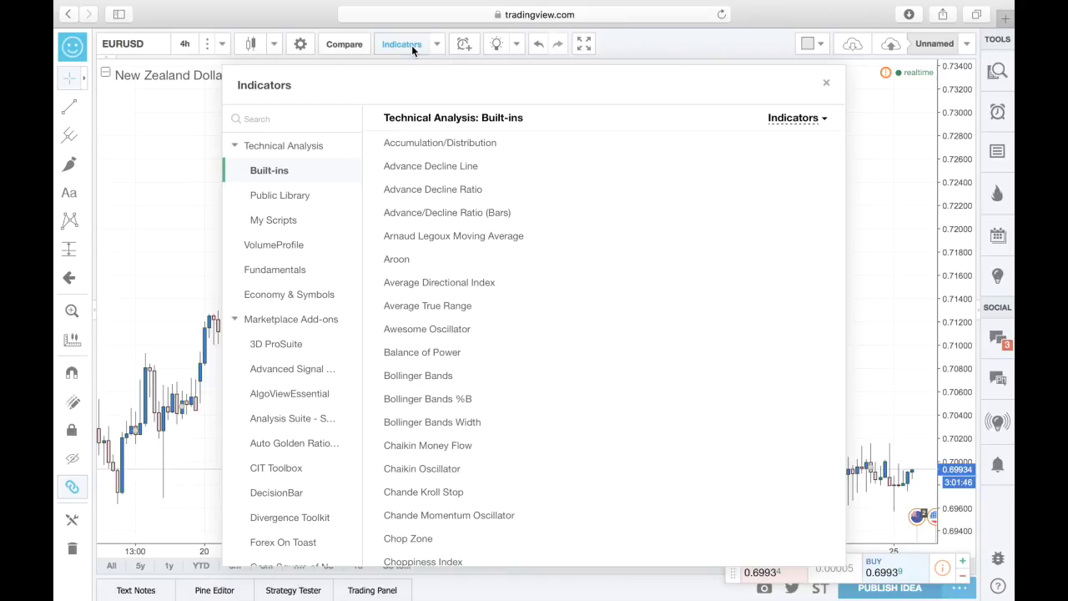
Search the indicators for "moving" and add the built-in Moving Average to the chart
left_click(301, 117)
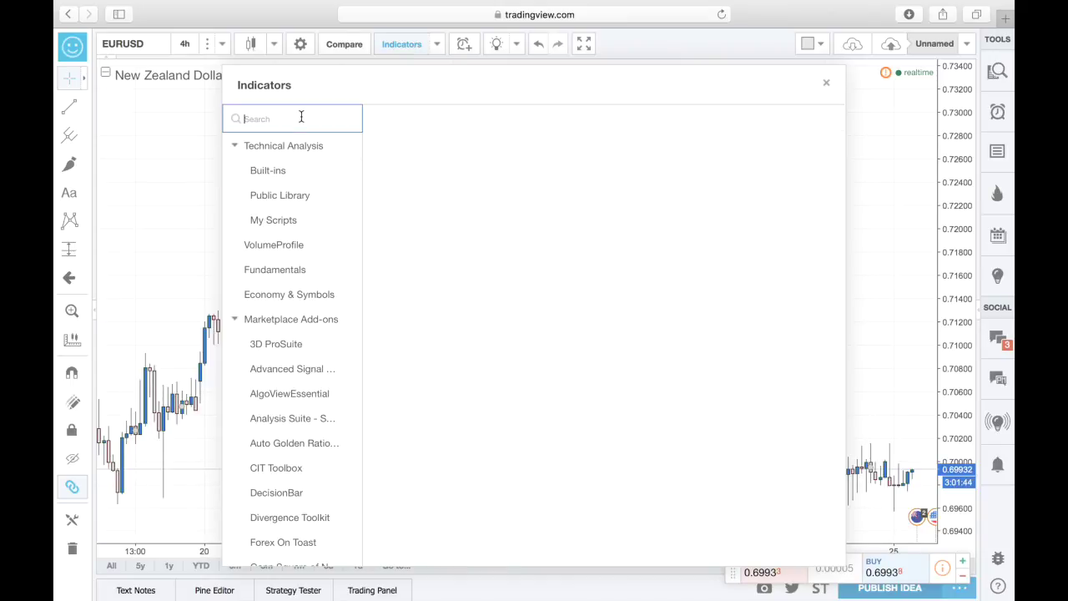
type("moving")
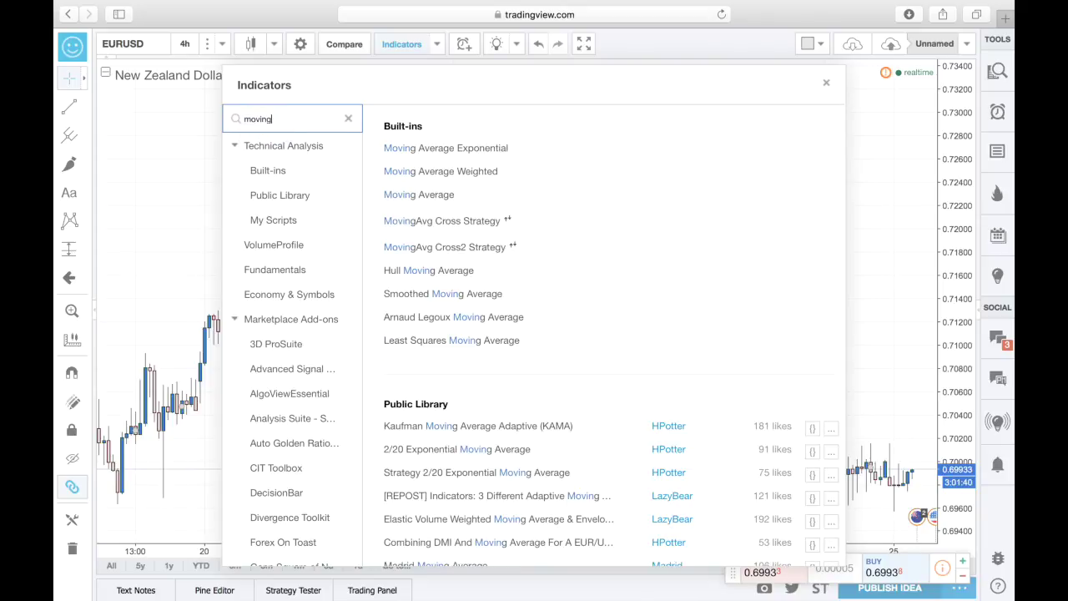
left_click(407, 197)
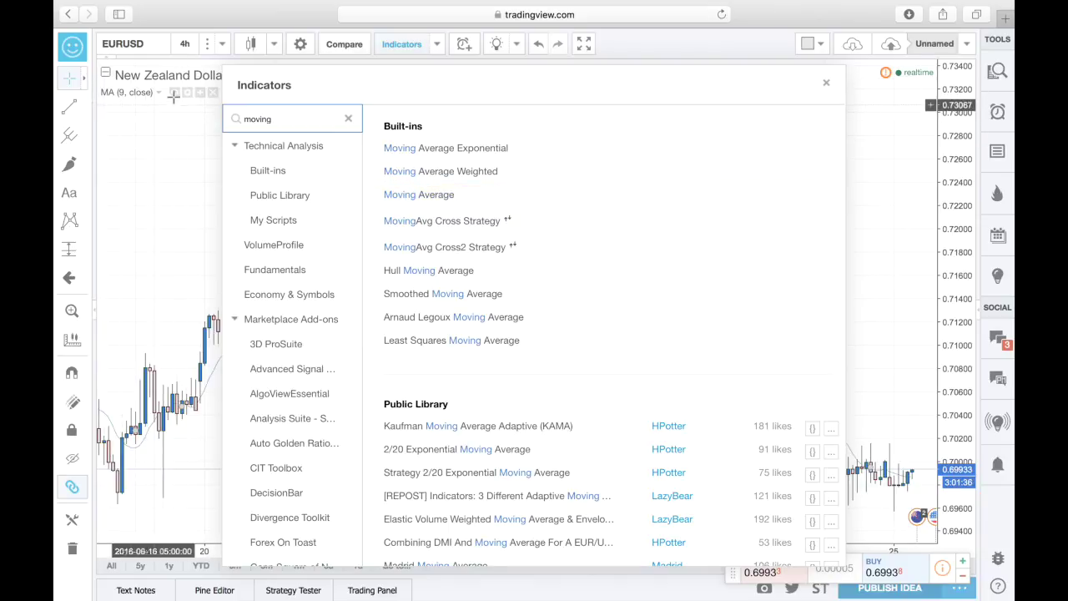
left_click(826, 86)
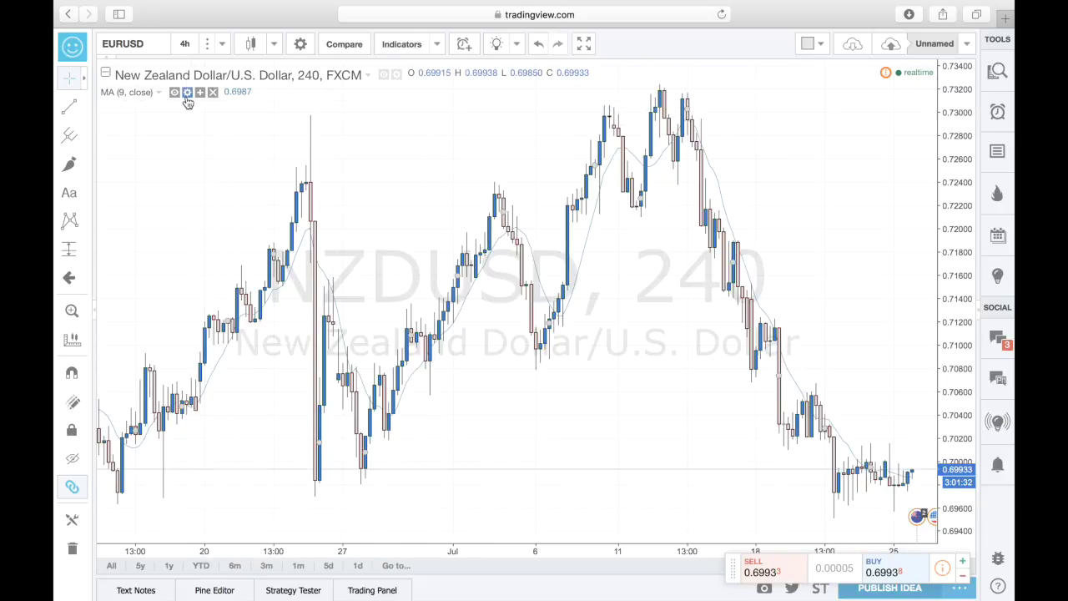
Thicken the moving average line and change its color to bright blue
left_click(188, 99)
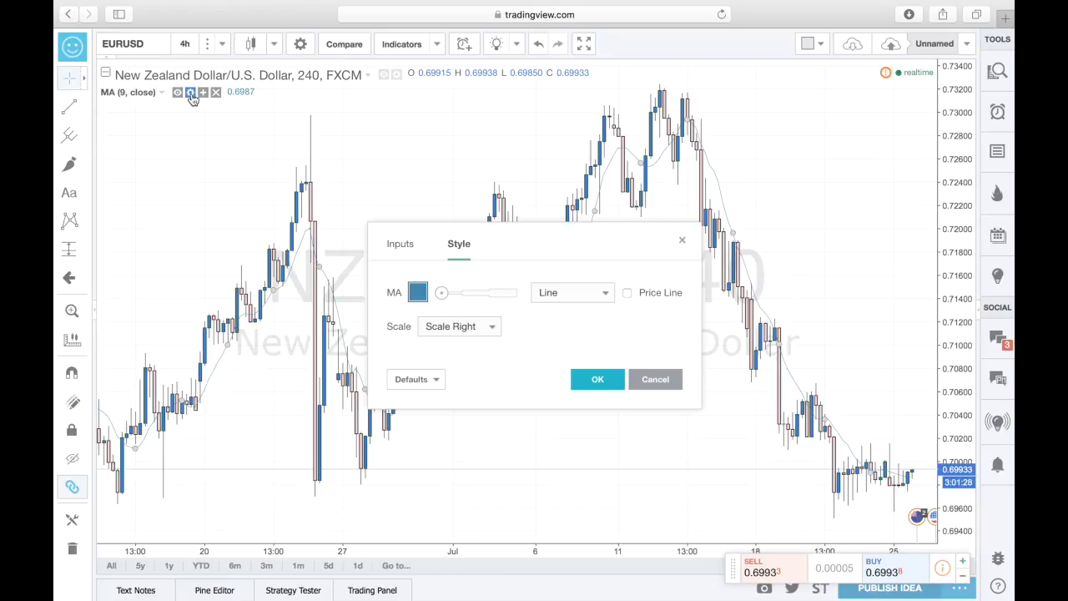
left_click(490, 293)
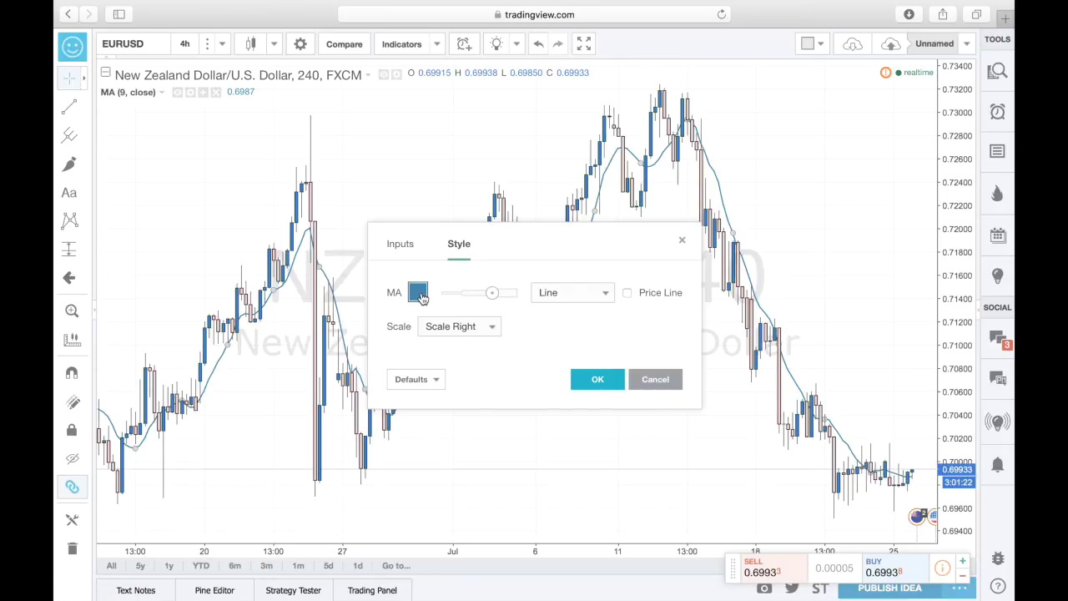
left_click(422, 298)
left_click(508, 328)
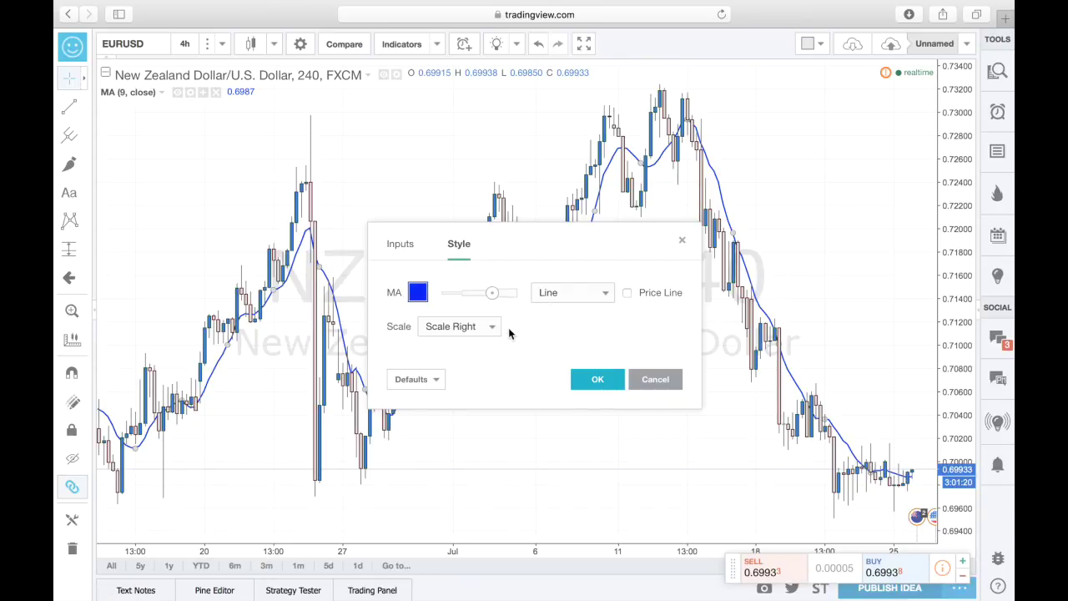
Set the moving average's length to 8 and apply its settings
left_click(402, 246)
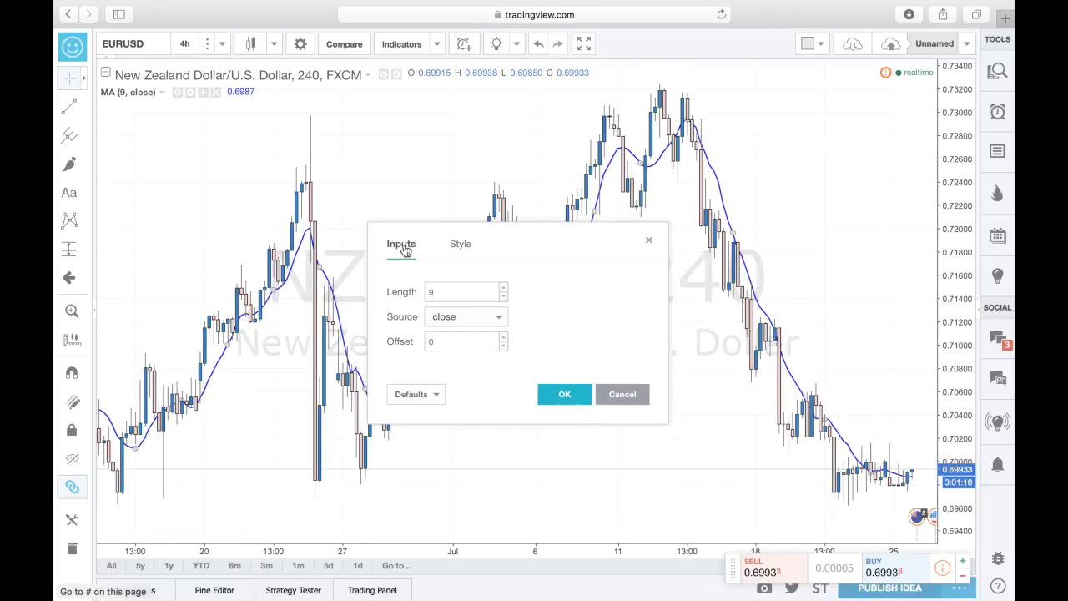
left_click(443, 292)
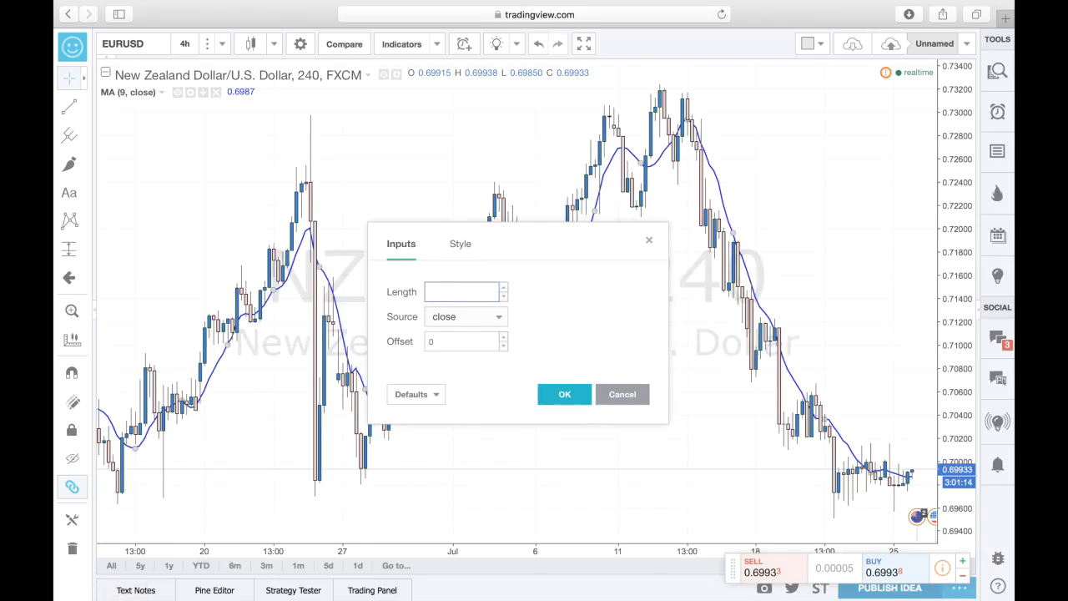
left_click(565, 394)
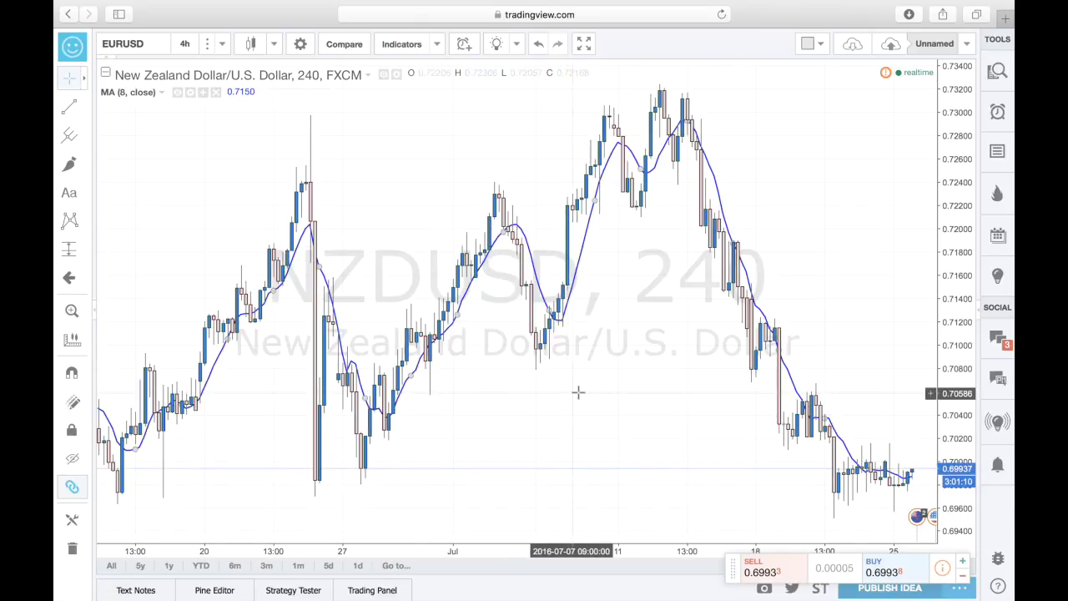
Remove the moving average indicator from the chart
scroll(637, 391, "left", 3)
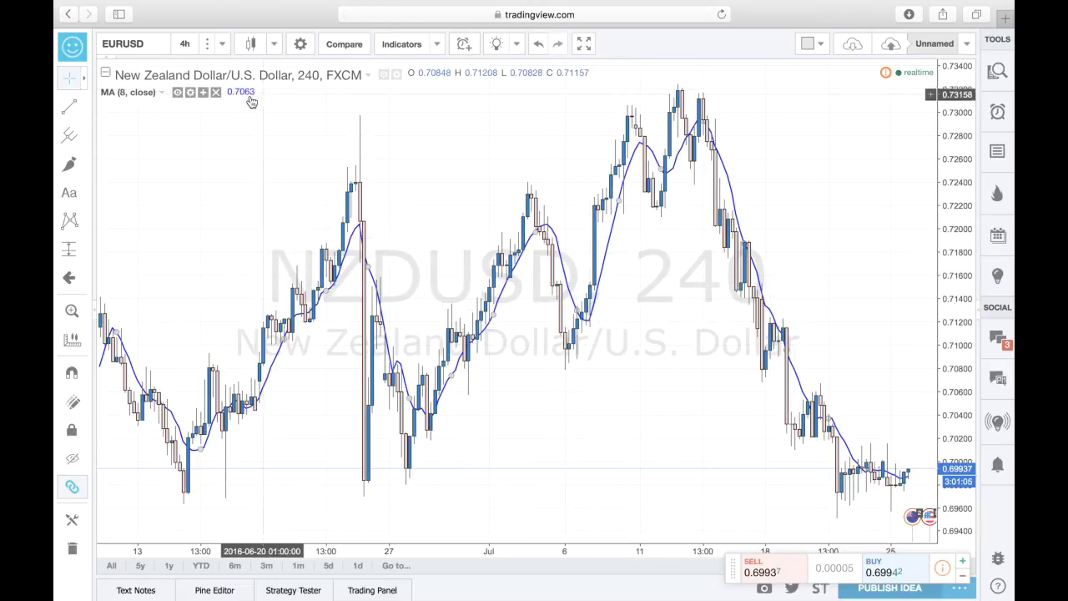
left_click(216, 92)
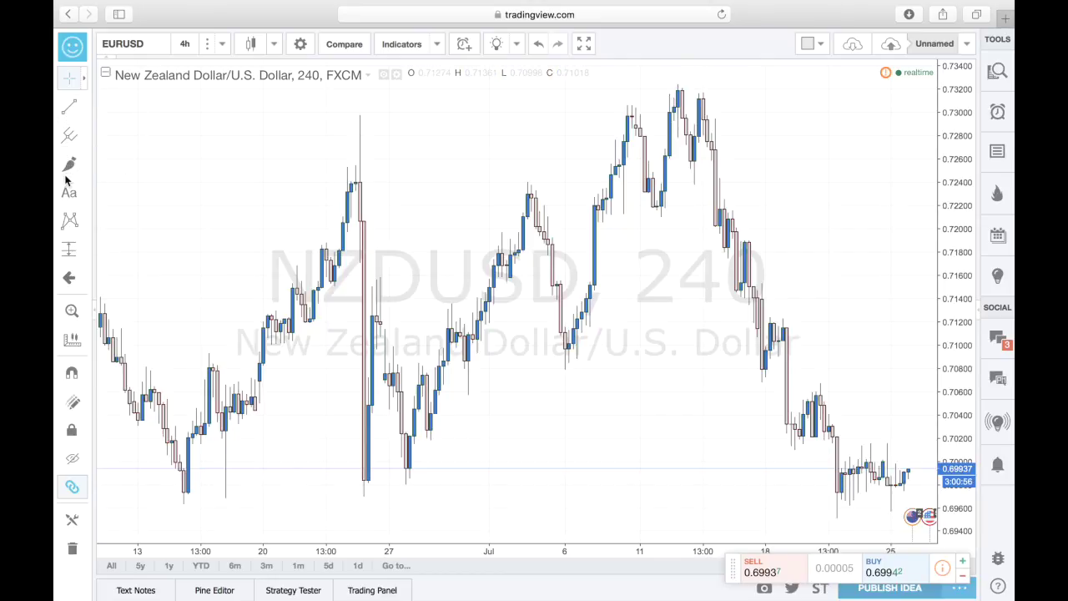
left_click(72, 78)
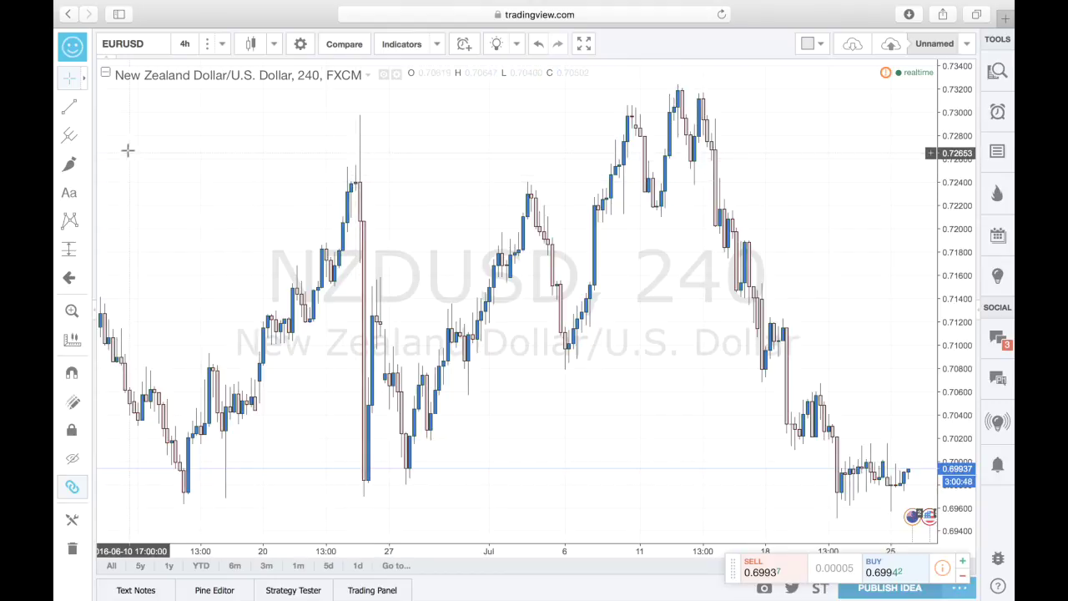
Draw a trend line from the 27 June low at about 0.698 up to about 0.727 on 22 July, and delete it
left_click(73, 110)
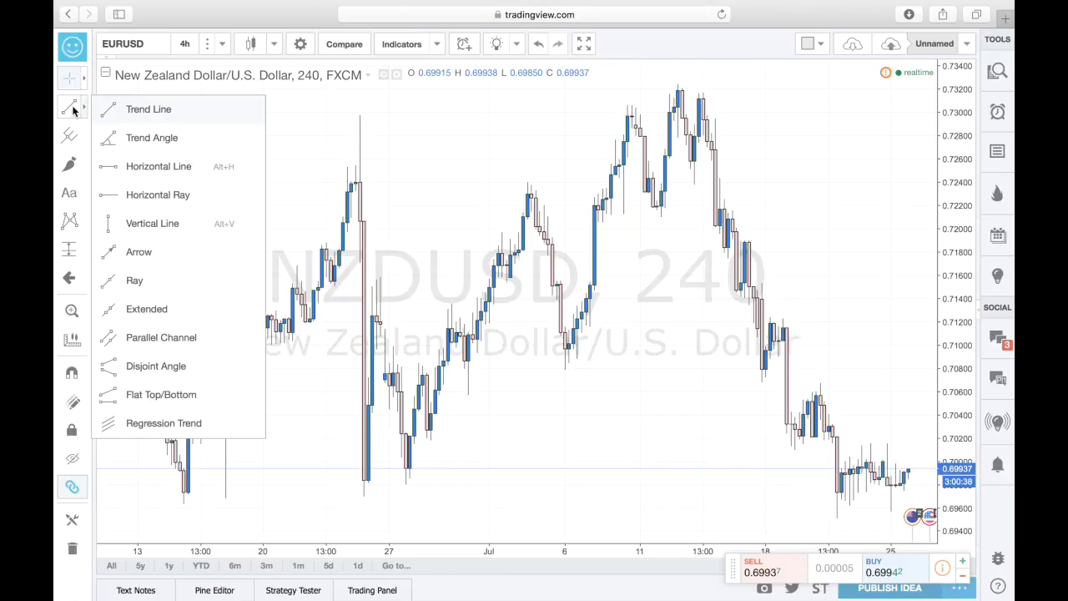
left_click(117, 109)
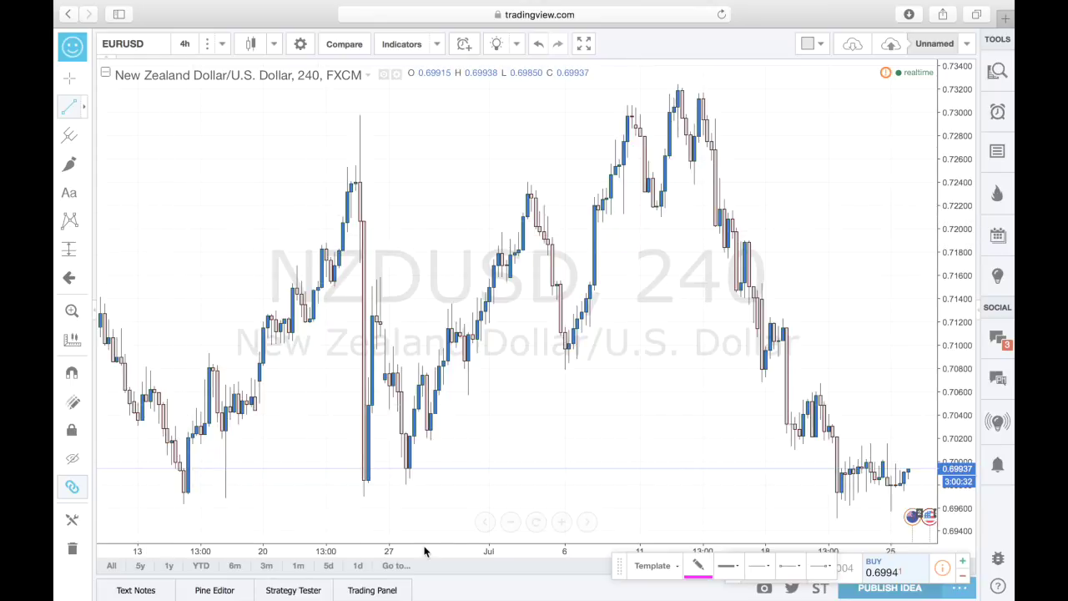
left_click(405, 484)
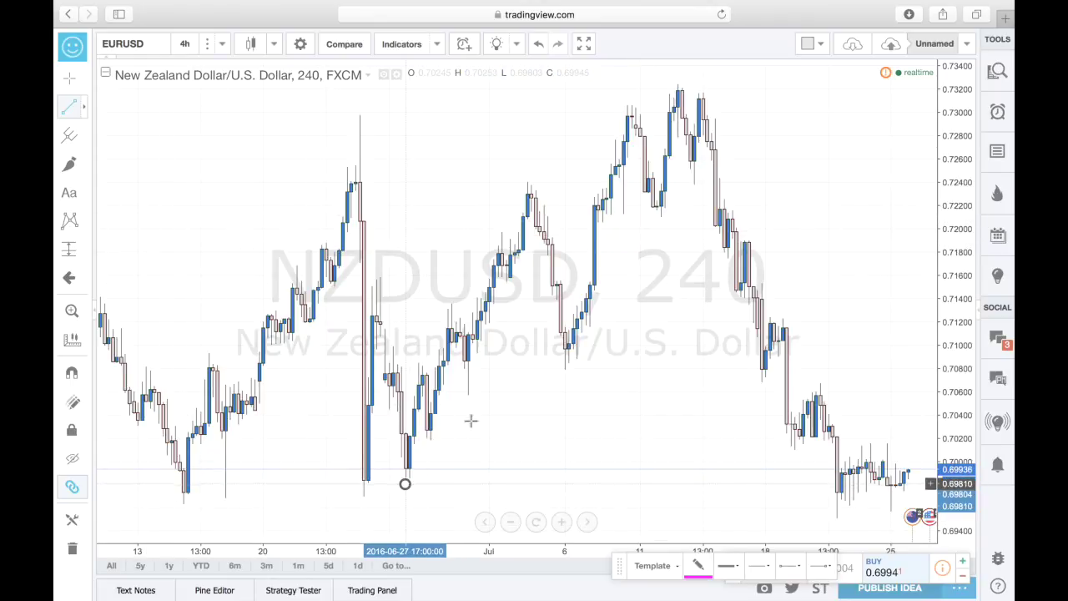
left_click(866, 152)
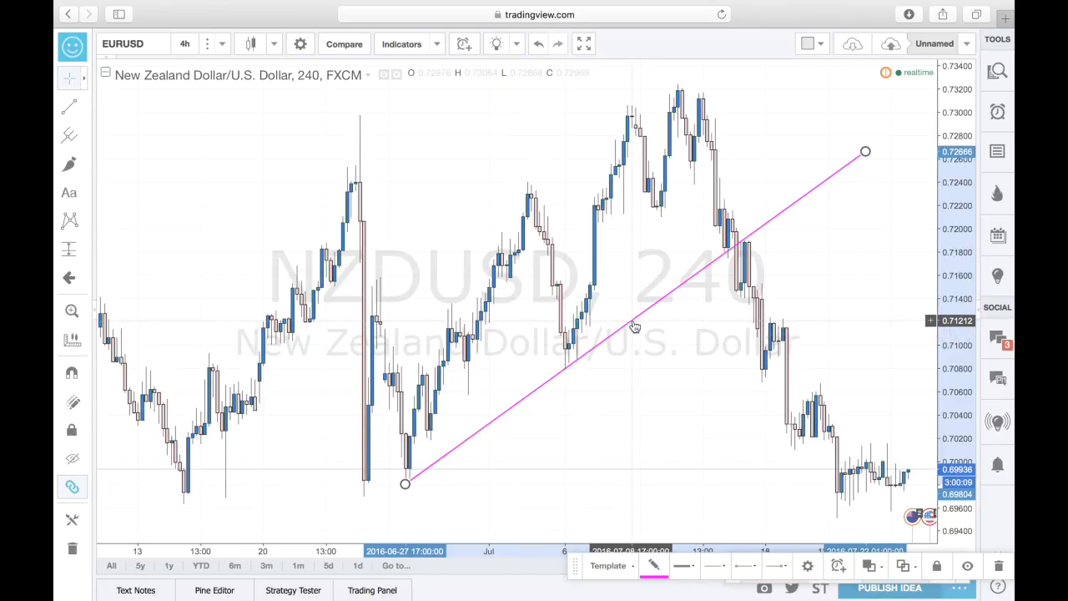
key("Delete")
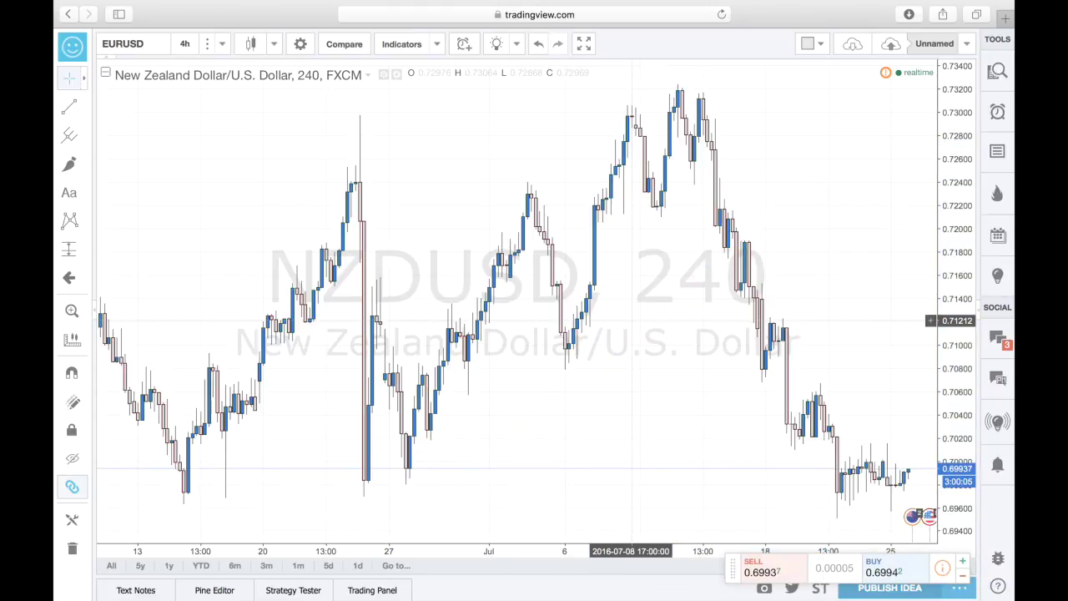
Select the Fib Retracement drawing tool and set the chart interval to 1 day
left_click(73, 113)
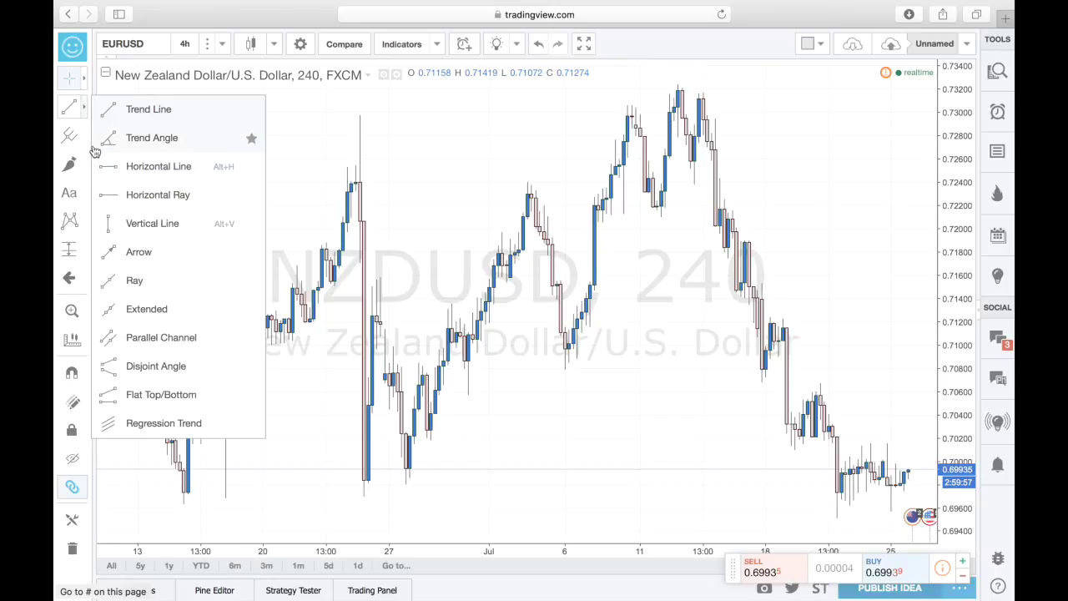
left_click(65, 139)
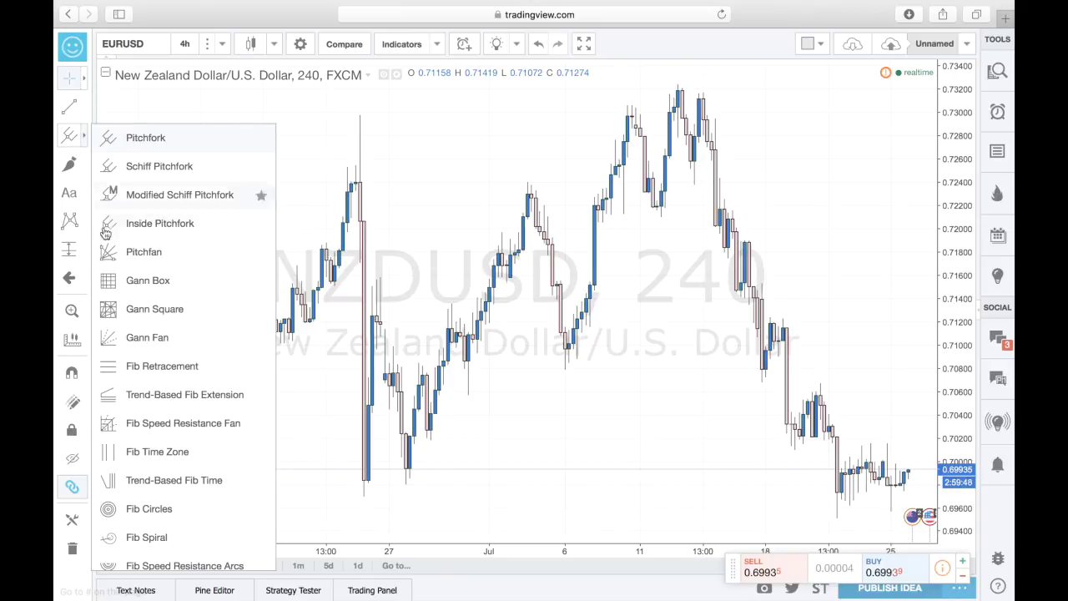
left_click(142, 366)
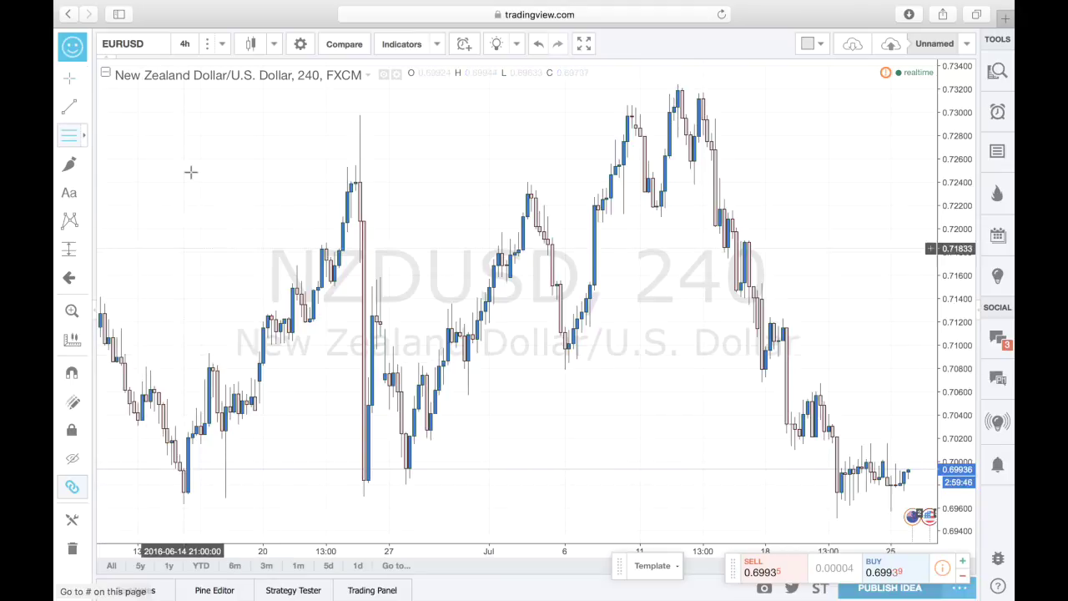
left_click(184, 48)
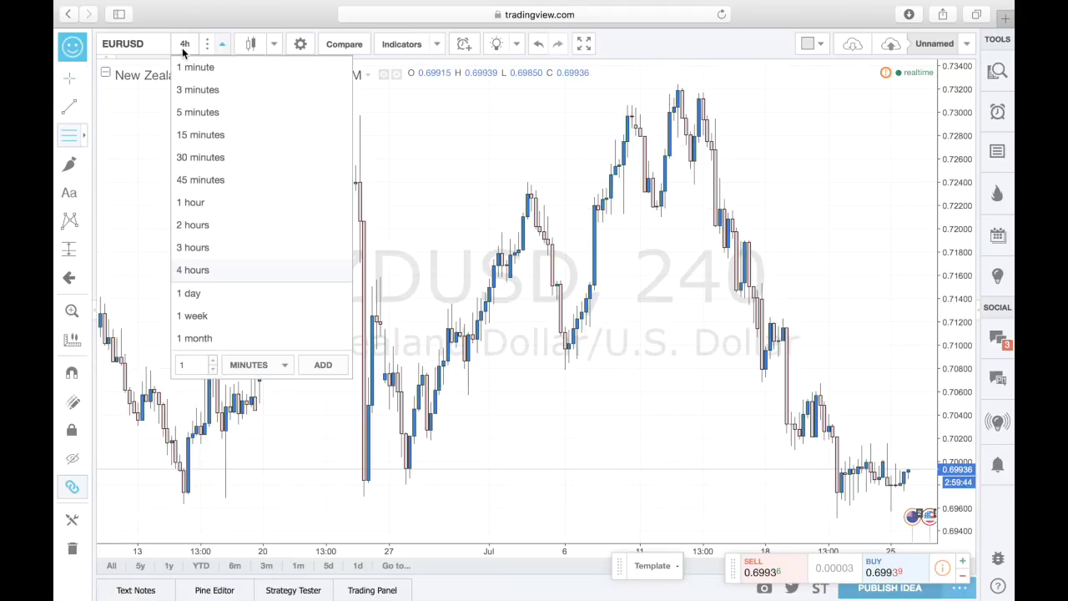
left_click(195, 293)
scroll(303, 338, "right", 5)
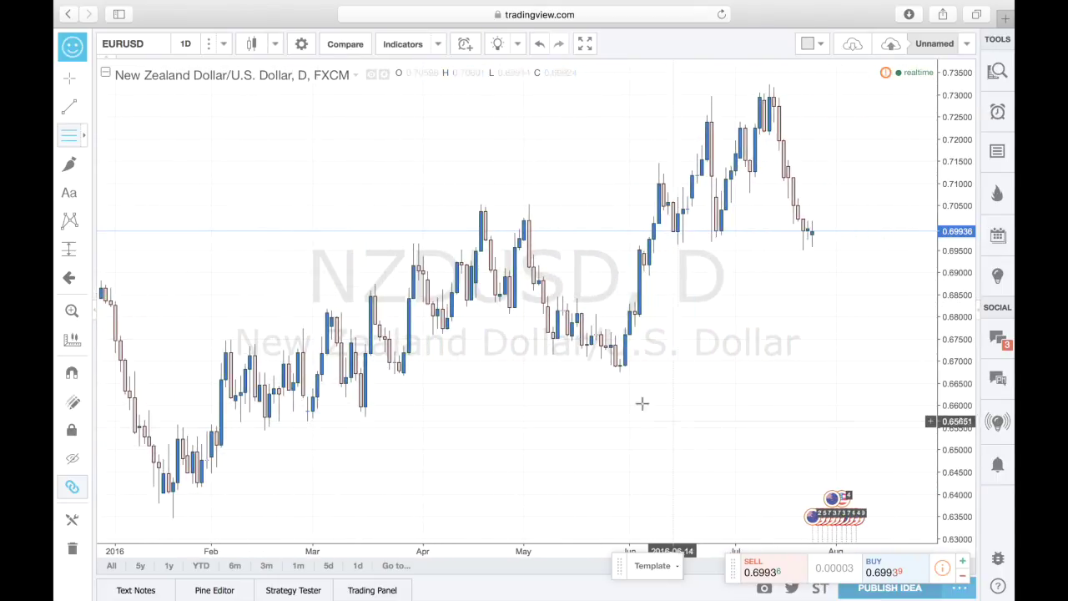
Draw a Fib Retracement from the late-May low at about 0.668 to the July high at about 0.730, and delete it
left_click(624, 370)
left_click(657, 267)
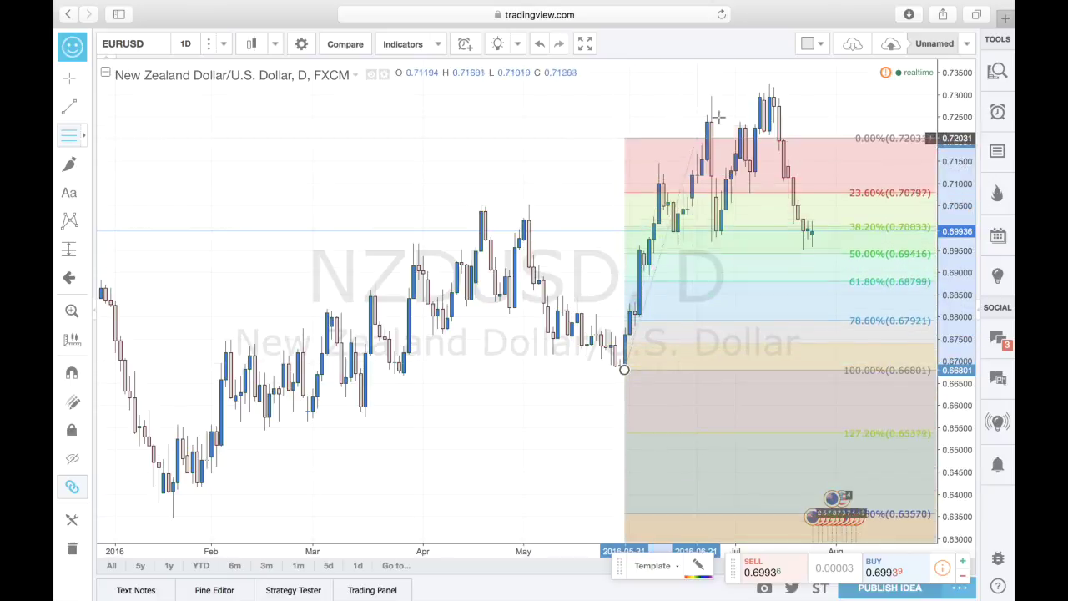
left_click(774, 94)
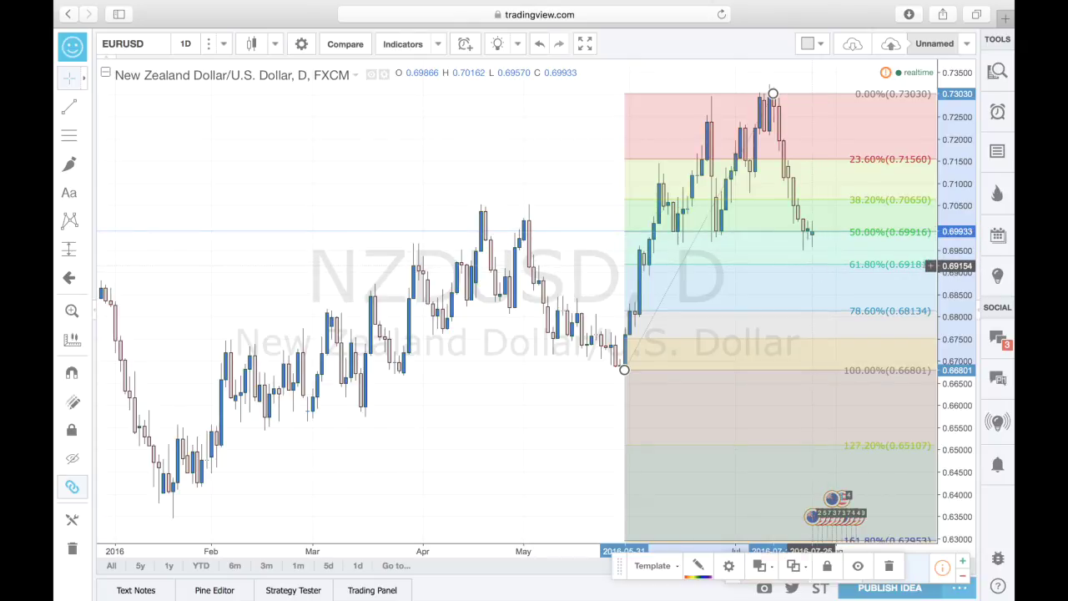
key("Delete")
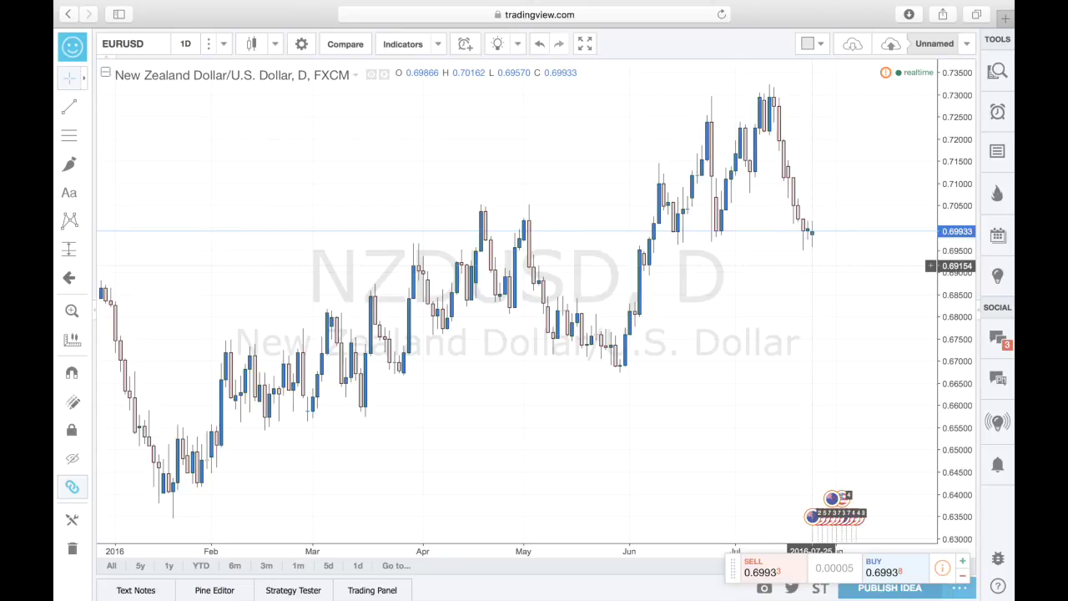
Set the chart interval to 5 minutes
left_click(186, 45)
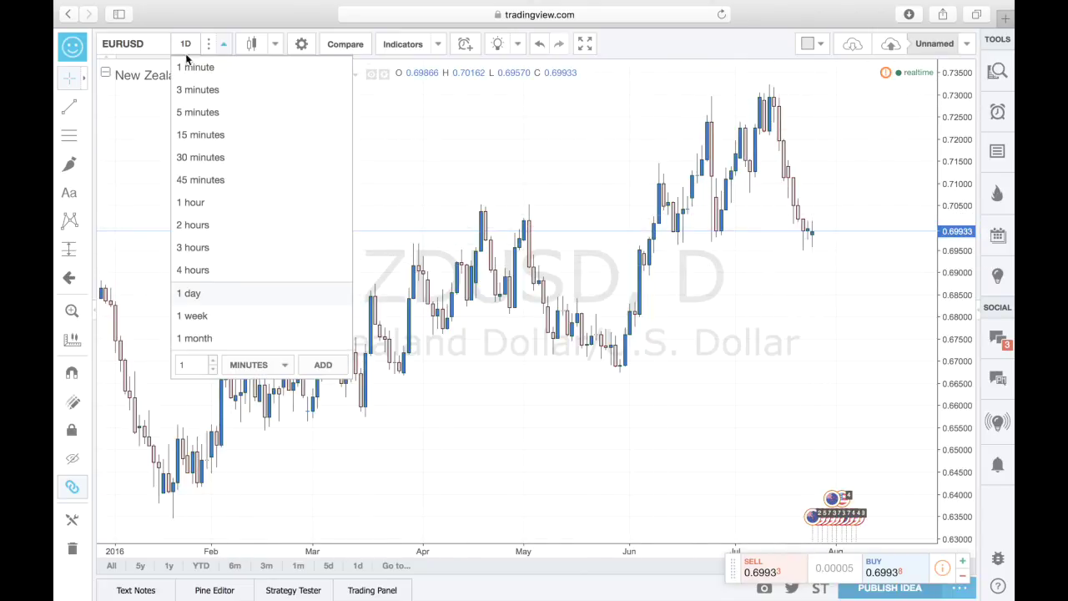
left_click(194, 112)
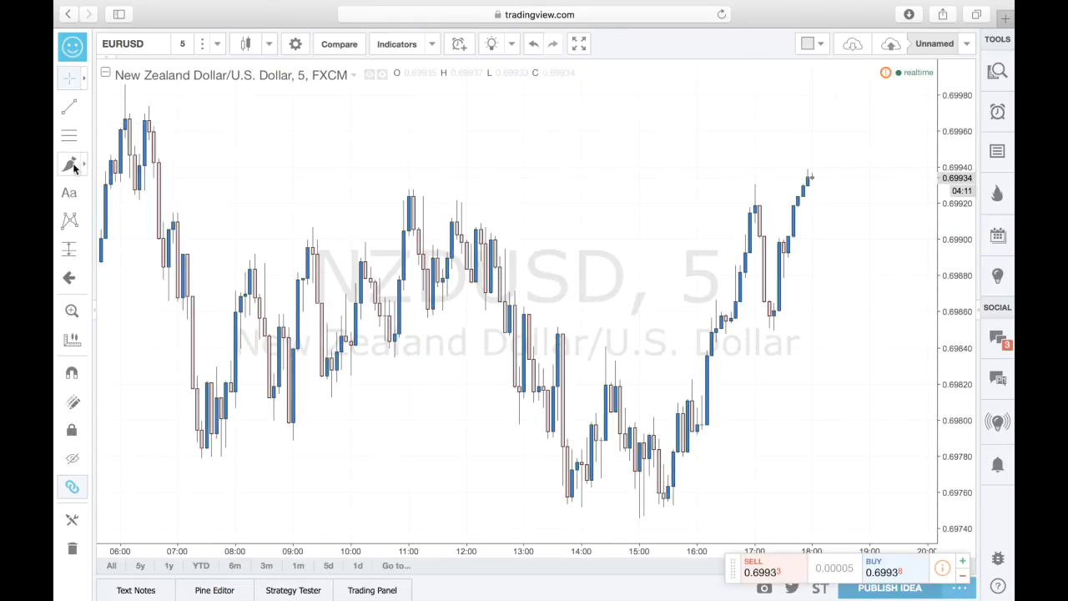
Draw a rectangle from the 24 July 23:40 high at about 0.70159 down to about 0.7013, ending about 10:55 on 25 July
left_click(71, 167)
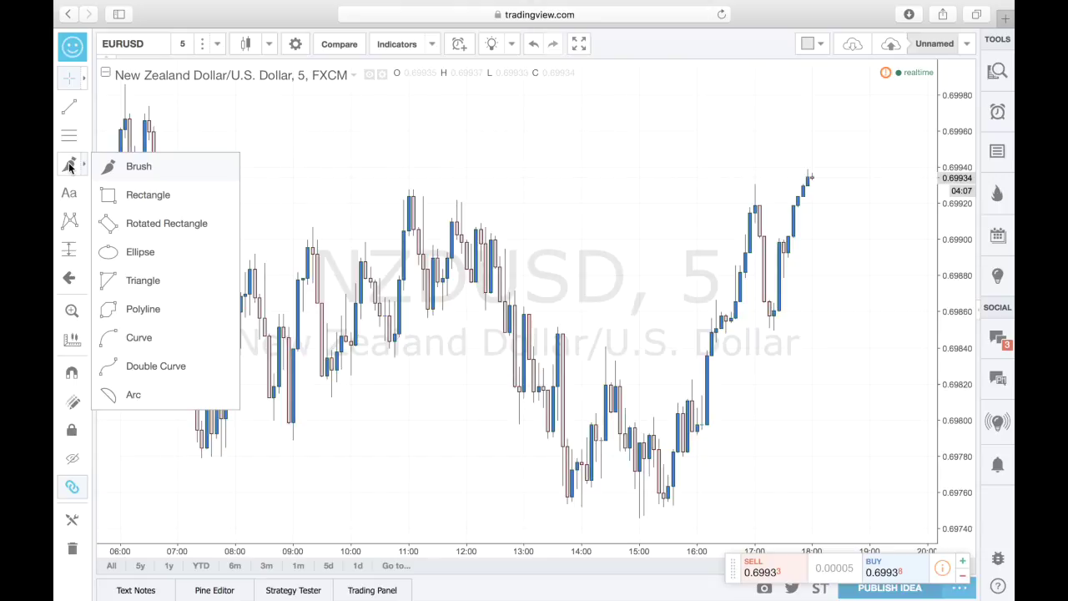
left_click(138, 197)
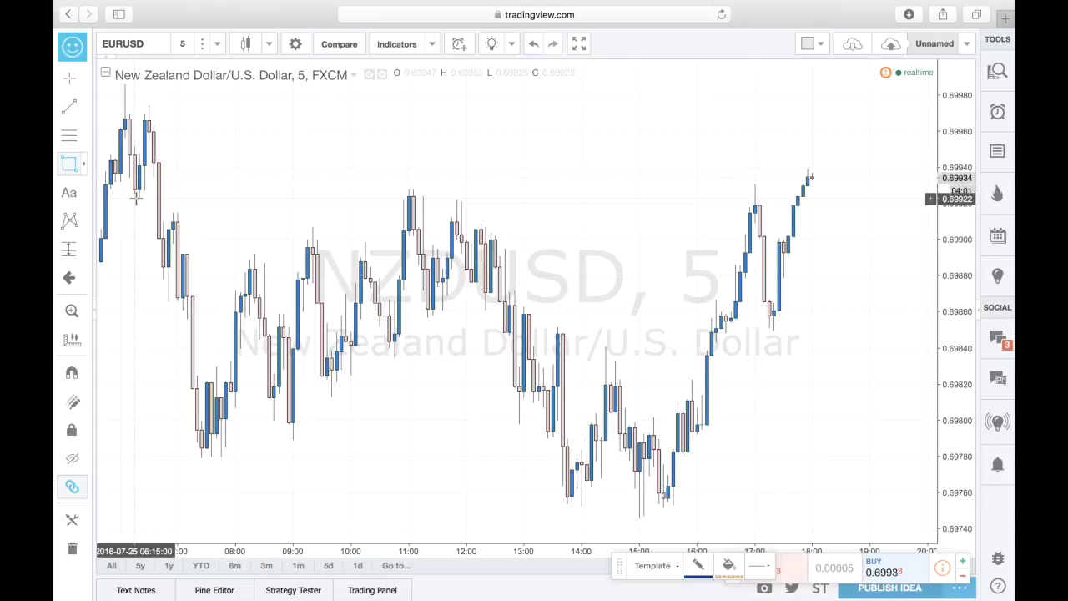
scroll(136, 197, "left", 5)
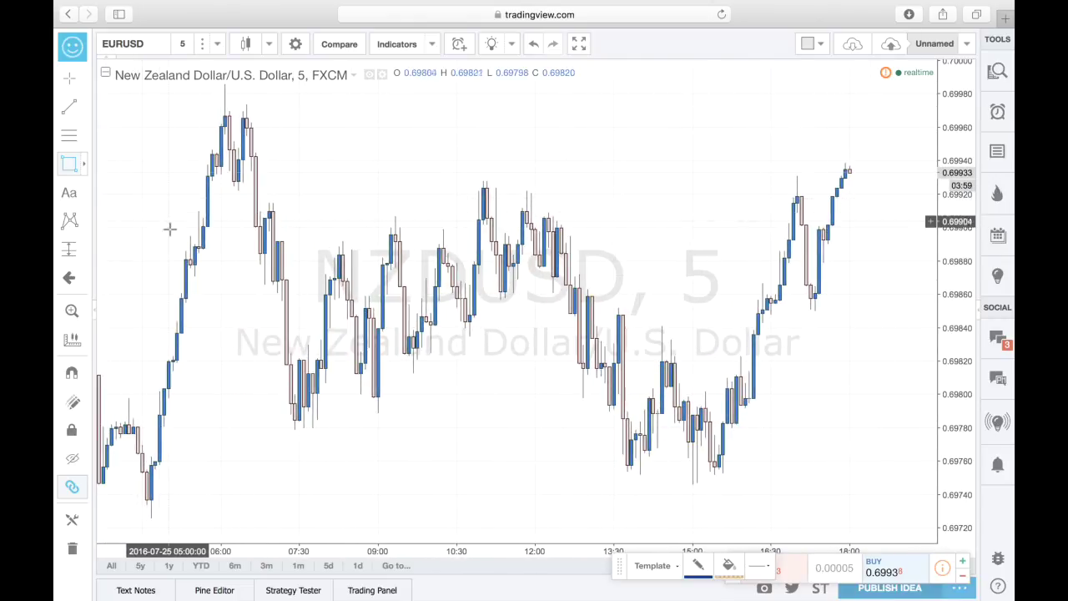
scroll(170, 229, "left", 10)
scroll(200, 273, "left", 10)
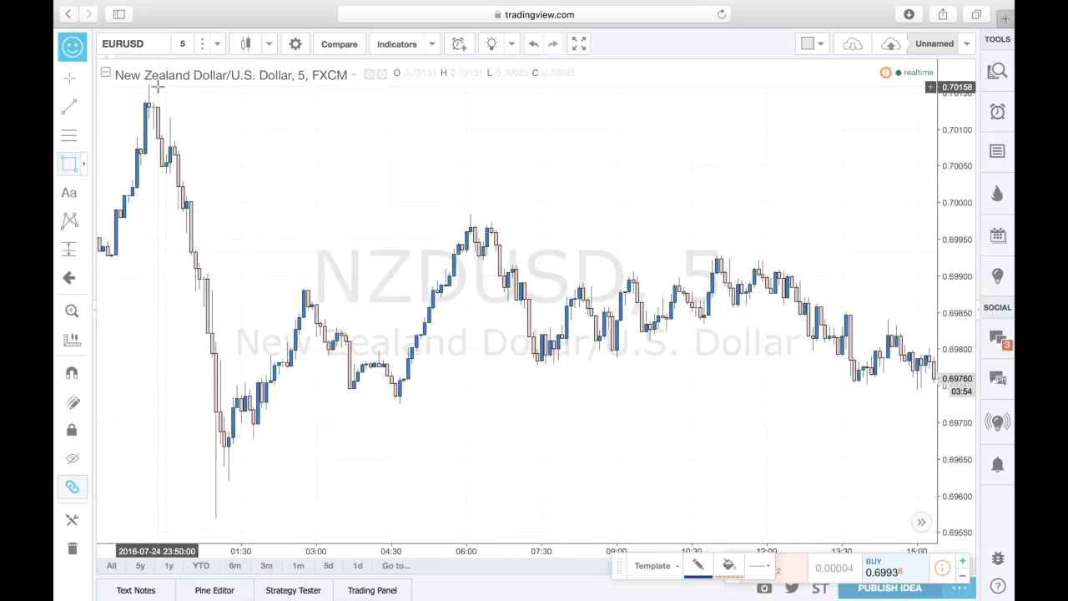
mouse_move(148, 86)
left_mouse_down()
mouse_move(224, 107)
mouse_move(692, 131)
mouse_move(711, 107)
left_mouse_up()
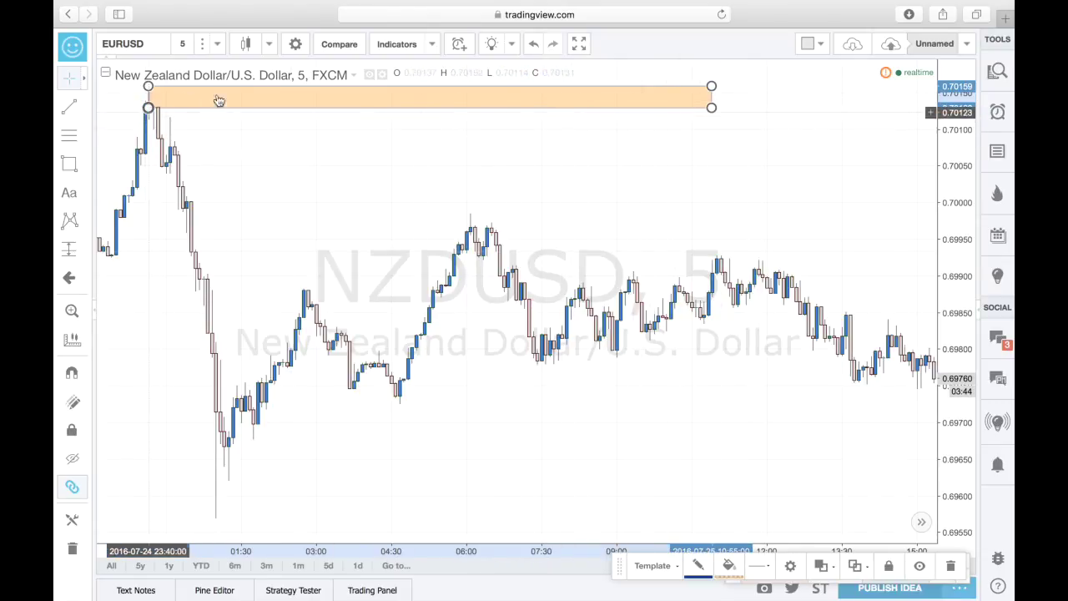
Extend the rectangle beyond the latest candles by raising its second bar number, and delete it
double_click(711, 113)
left_click(584, 323)
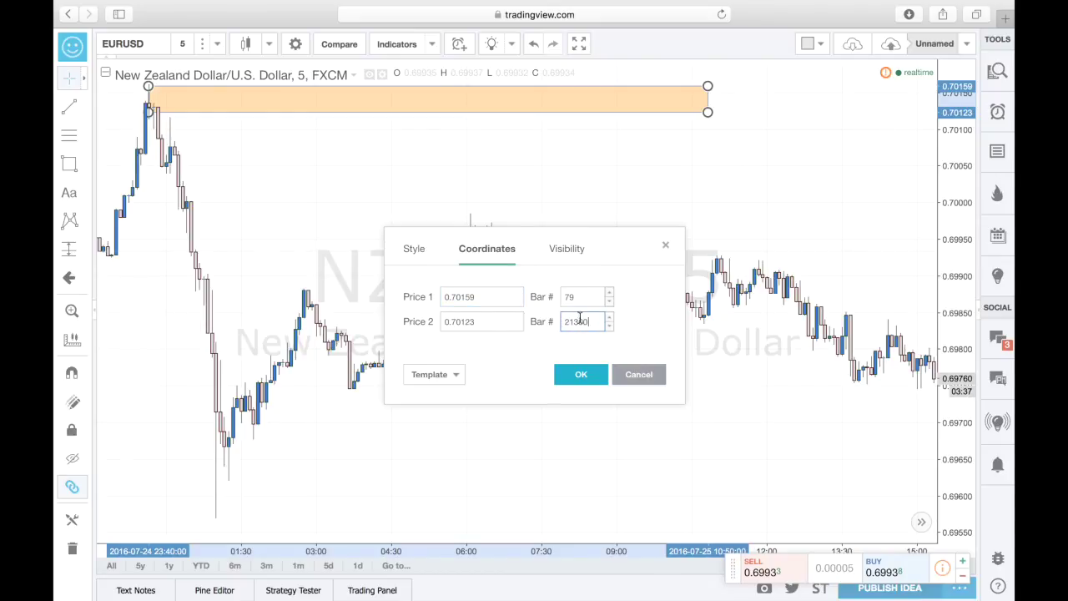
left_click(580, 374)
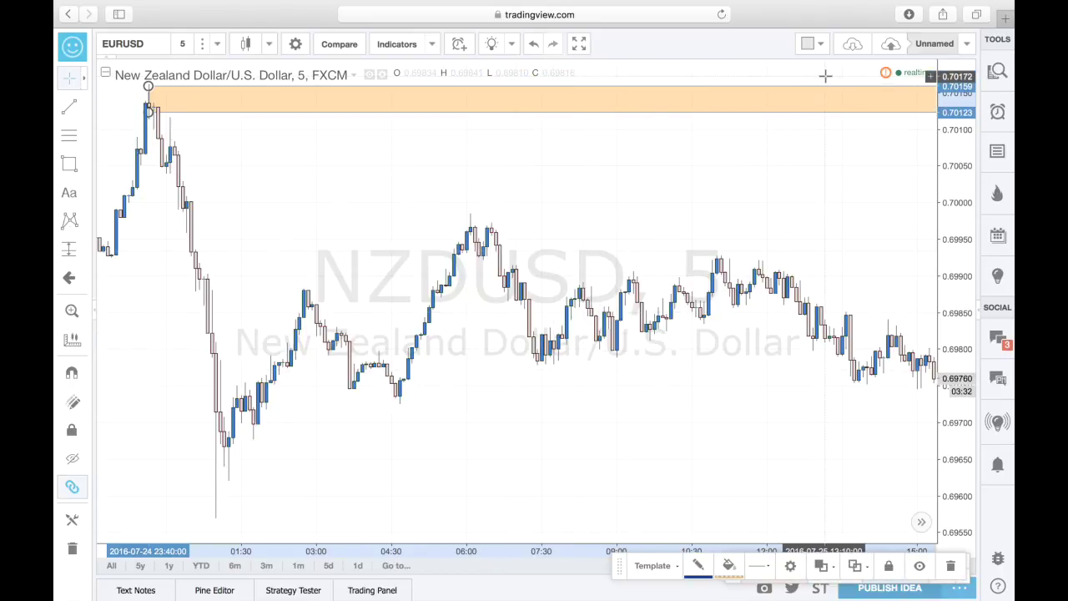
scroll(818, 159, "right", 5)
scroll(818, 159, "down", 5)
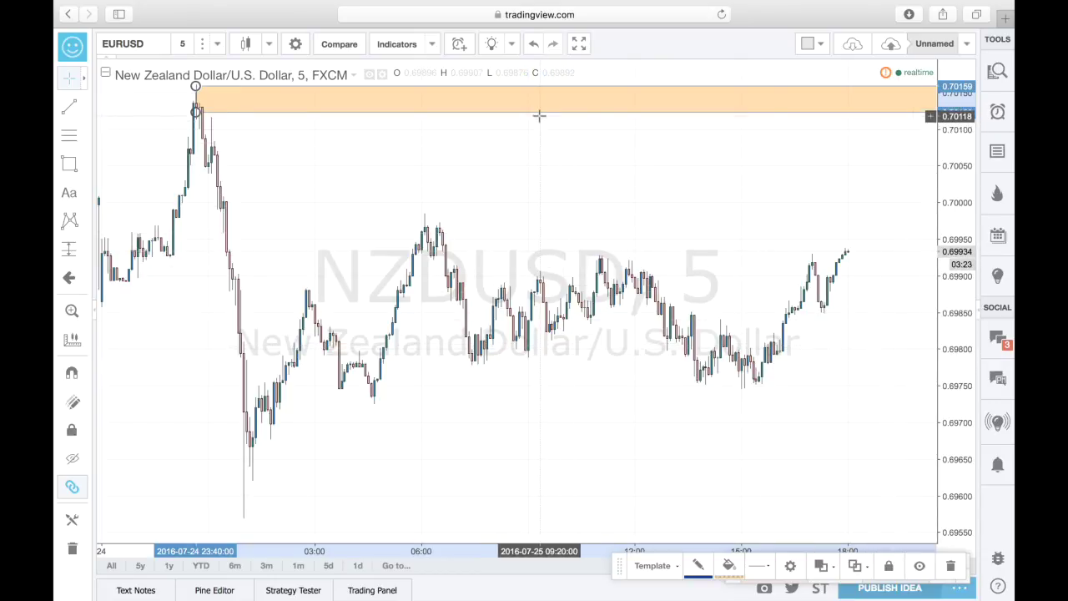
key("Delete")
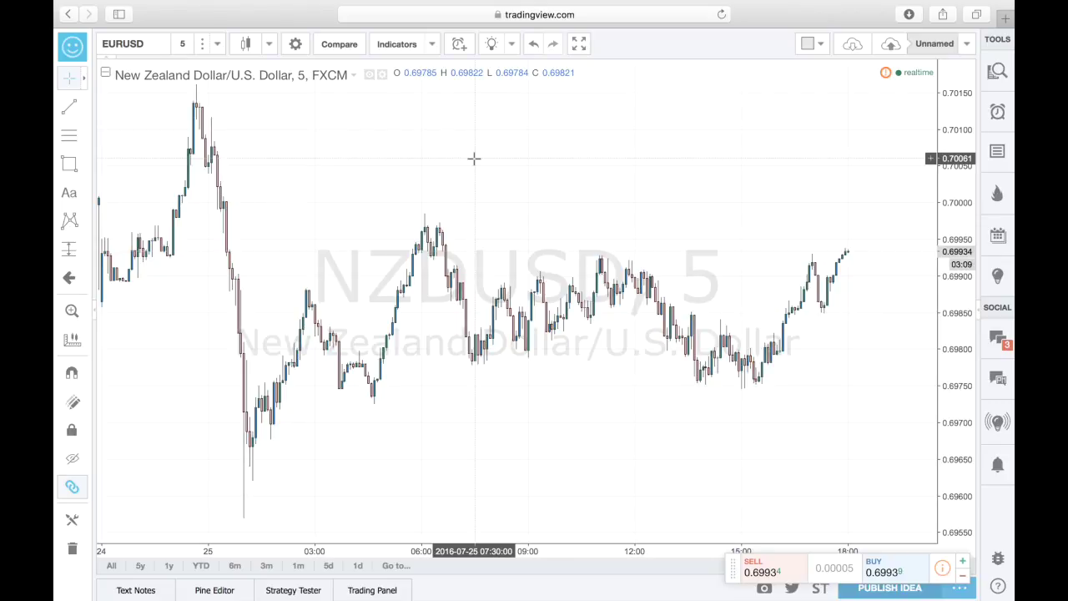
left_click(71, 221)
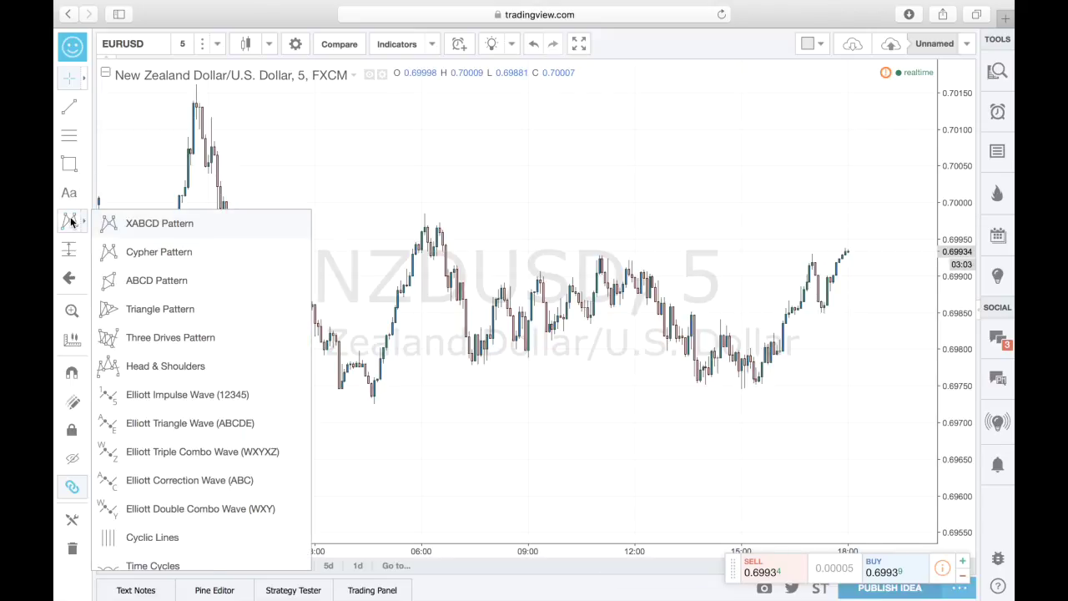
left_click(70, 221)
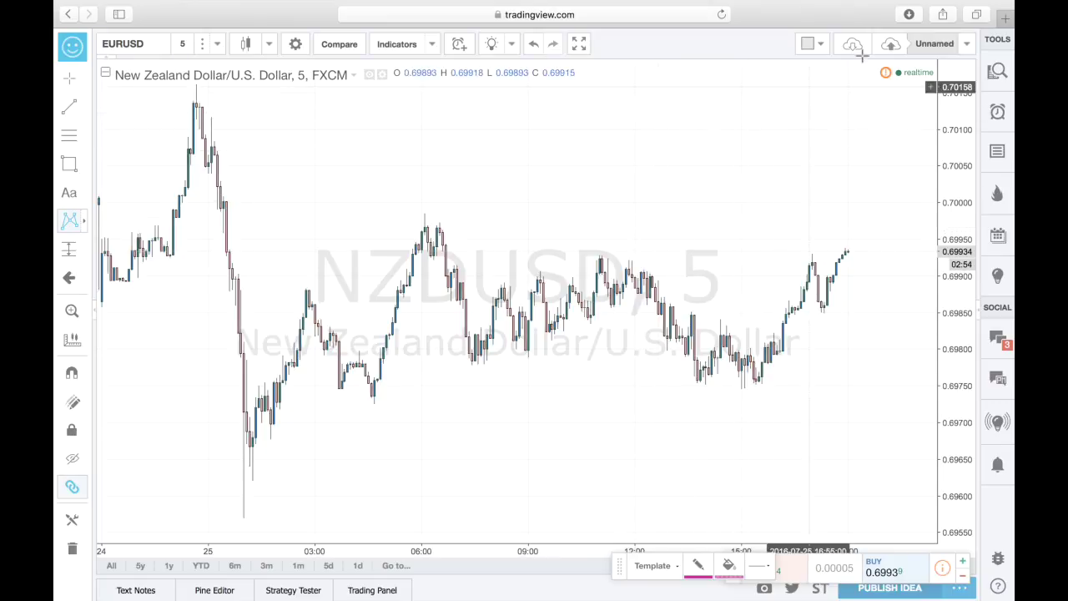
Rename the chart layout as NzdUsd
left_click(939, 44)
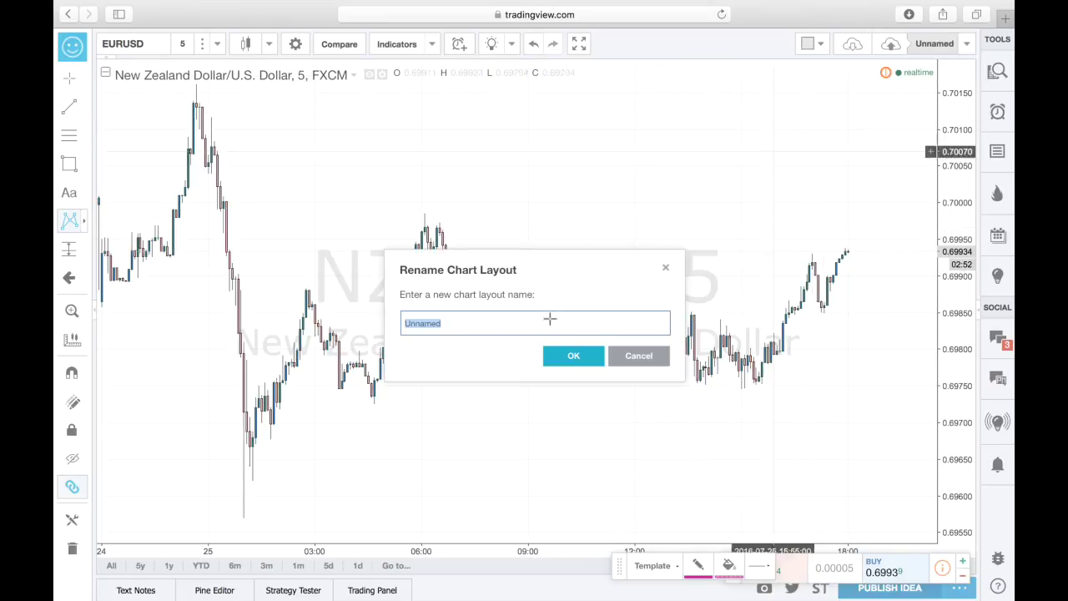
type("NzdUsd")
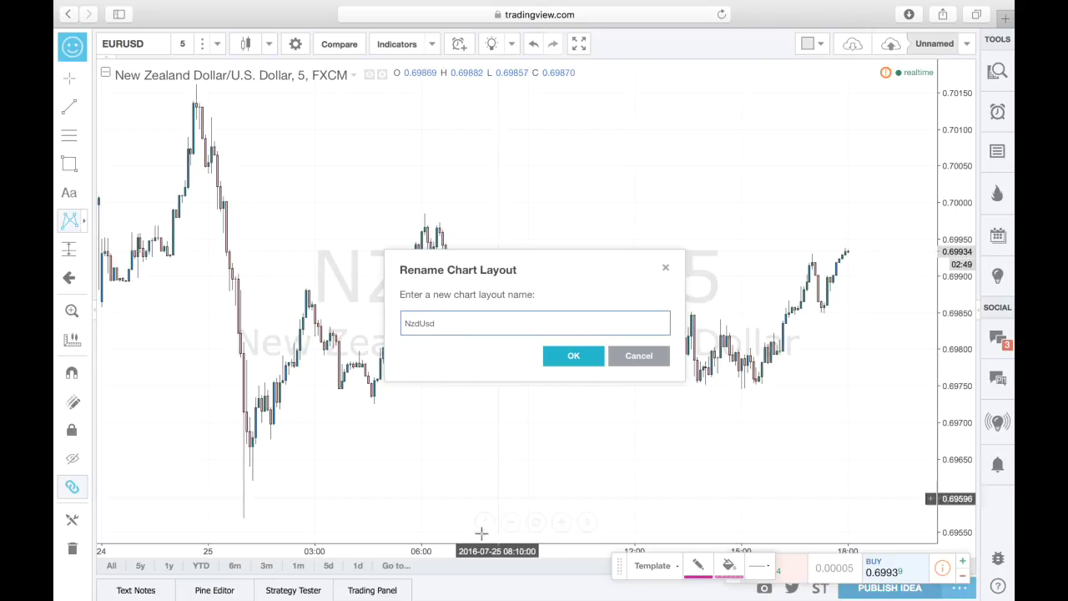
left_click(574, 358)
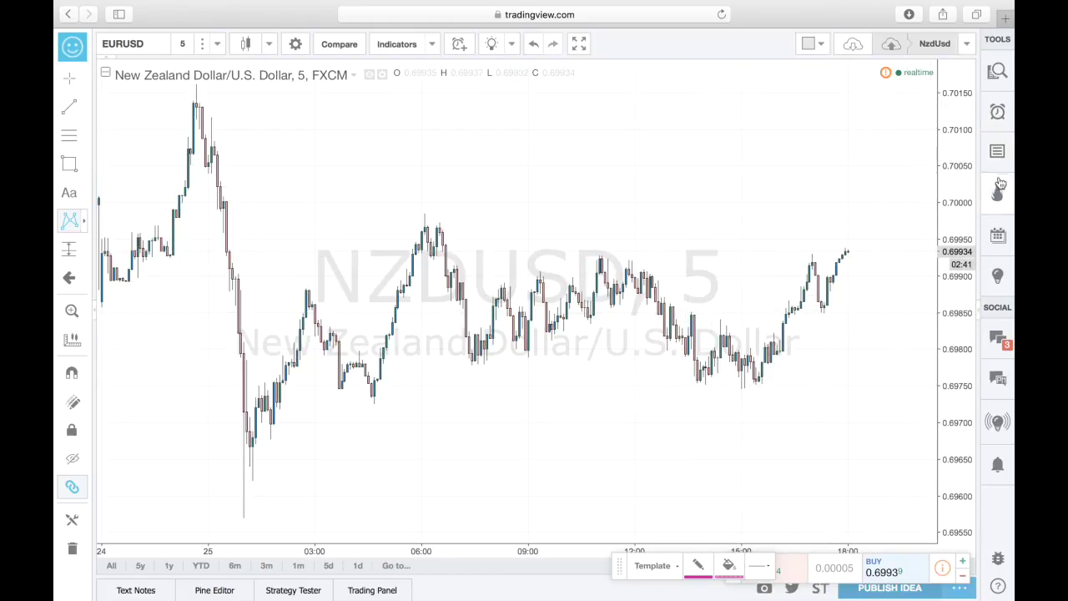
Show the economic and earnings calendars beside the chart
left_click(999, 237)
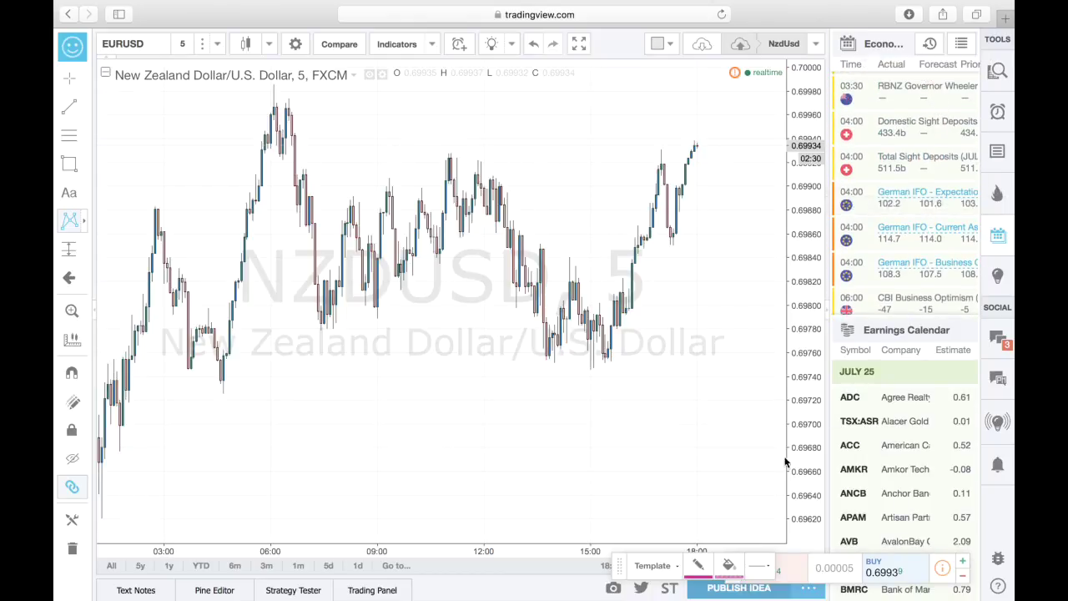
left_click(731, 520)
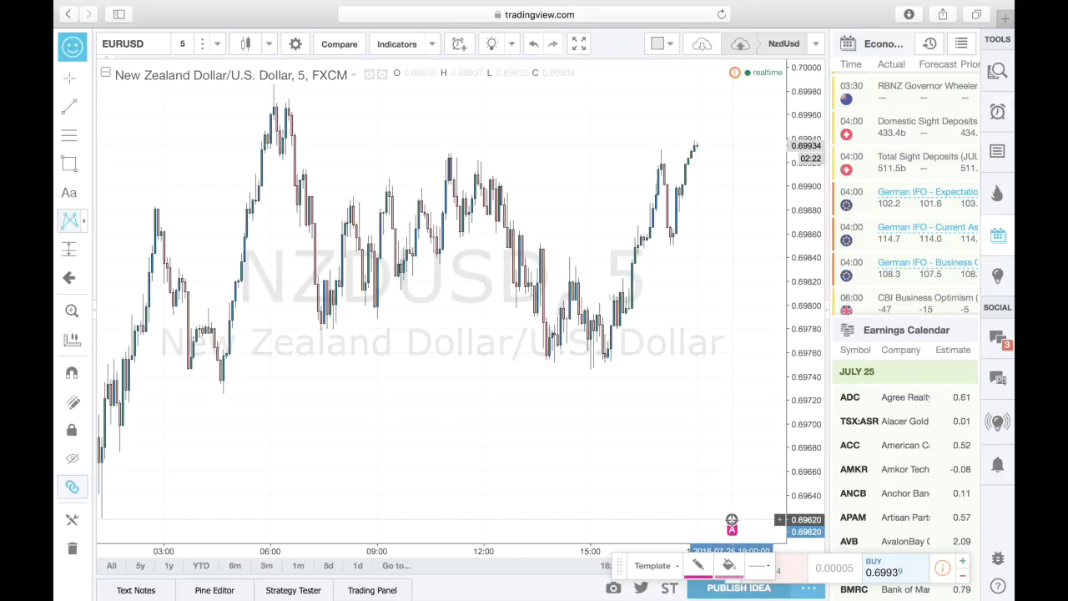
left_click(731, 520)
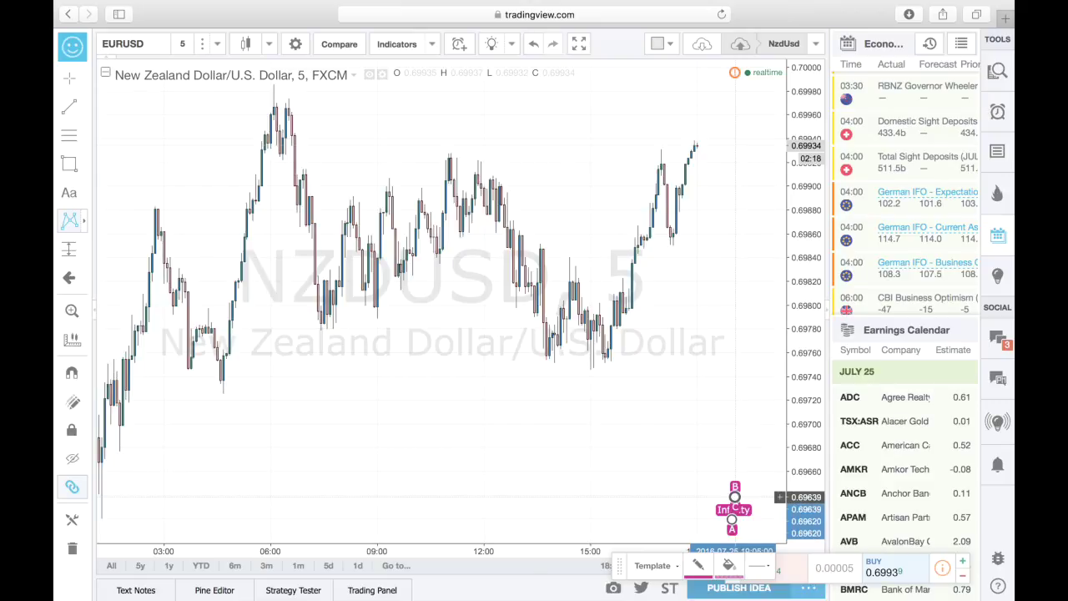
left_click(700, 482)
left_click(699, 482)
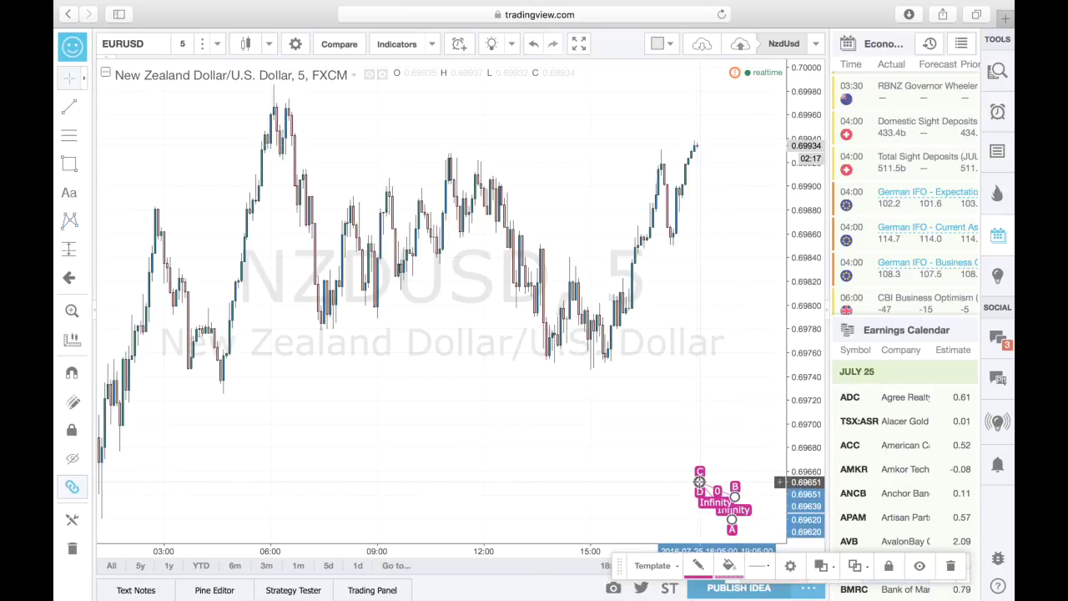
key("Delete")
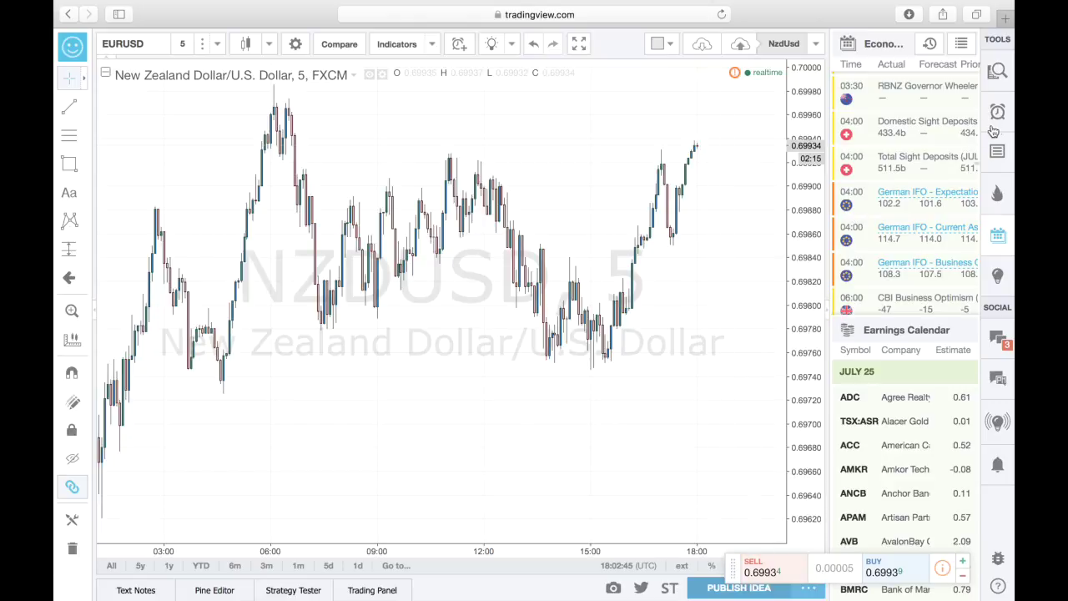
Hide the economic and earnings calendars to restore the full chart width
left_click(998, 235)
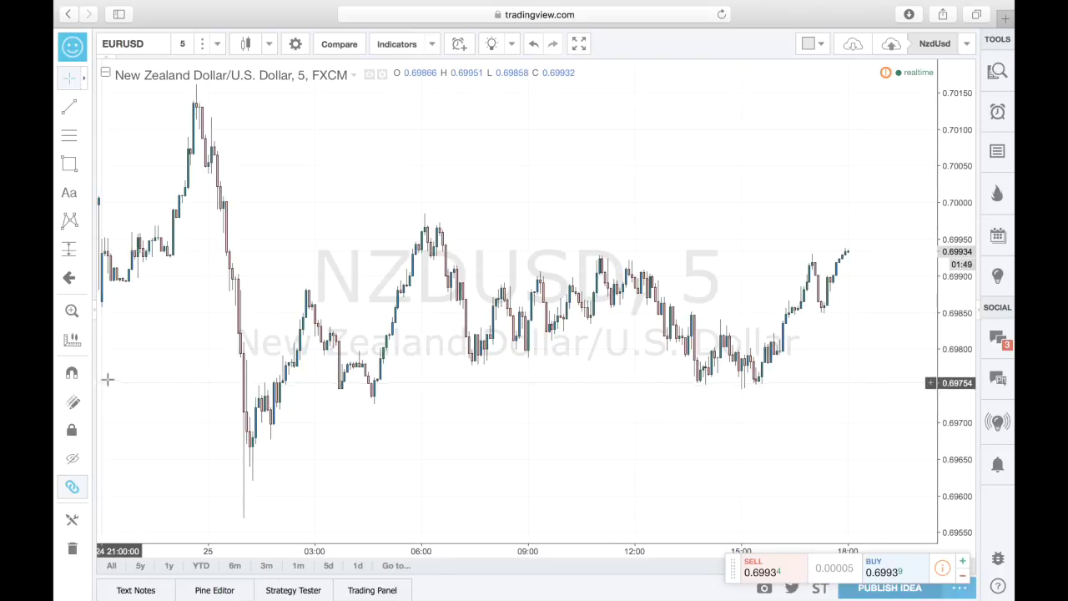
mouse_move(399, 574)
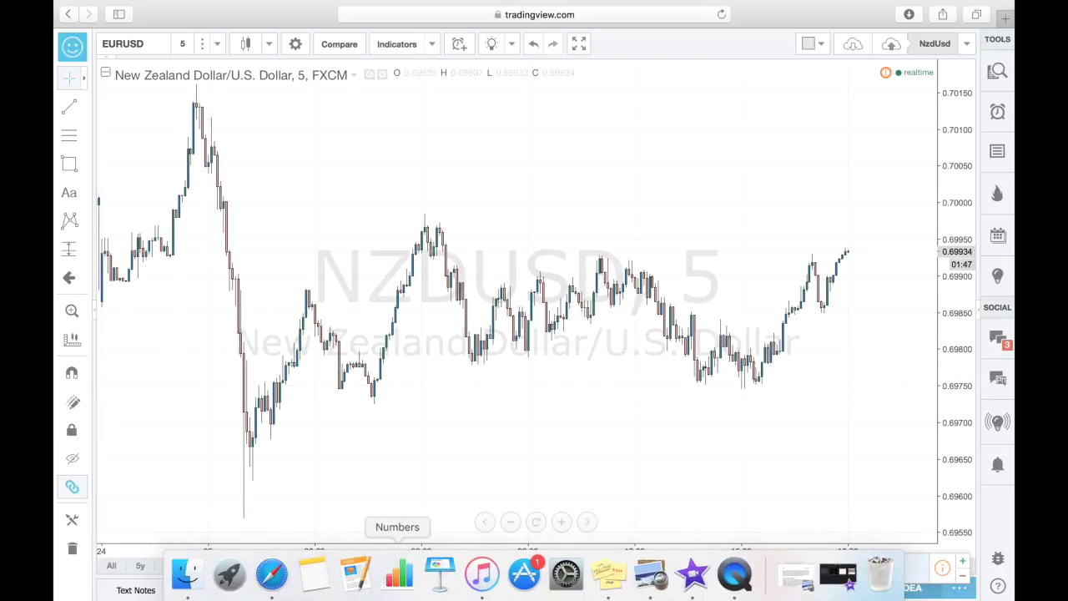